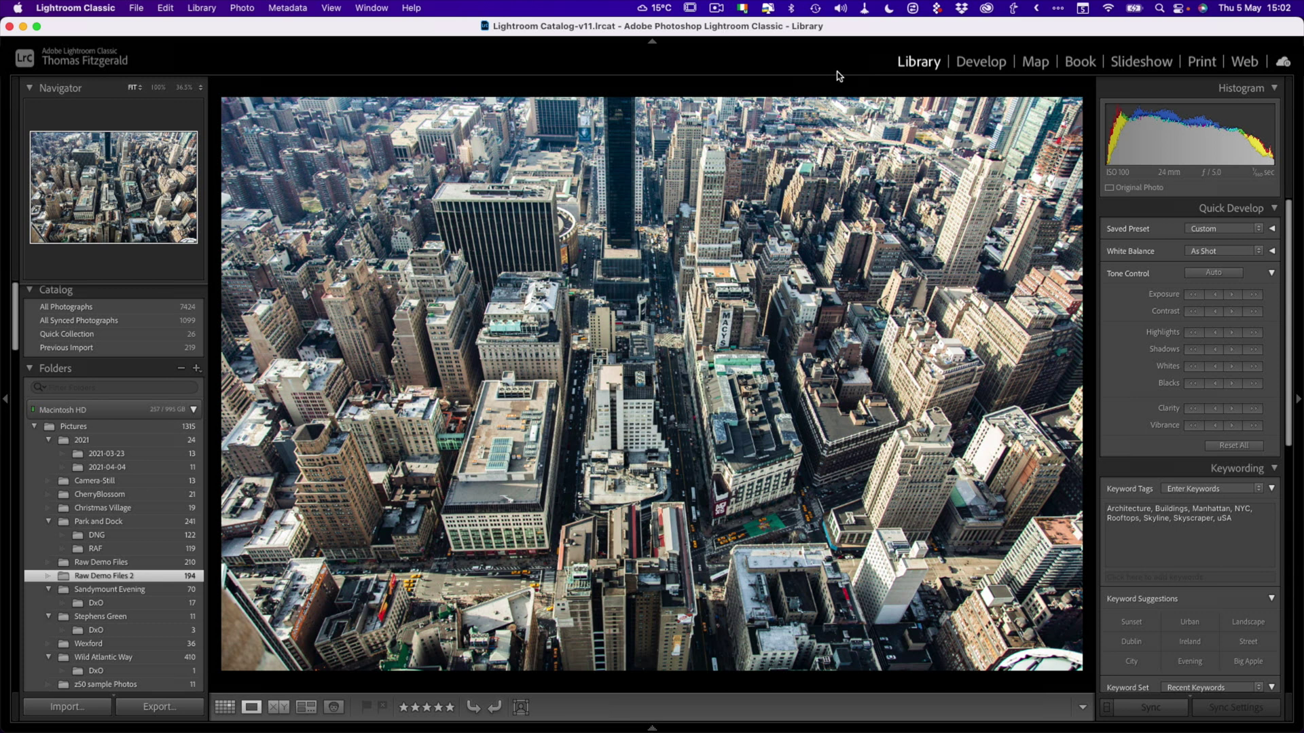
Switch to the Print module and open the Page Setup paper size list.
left_click(1203, 63)
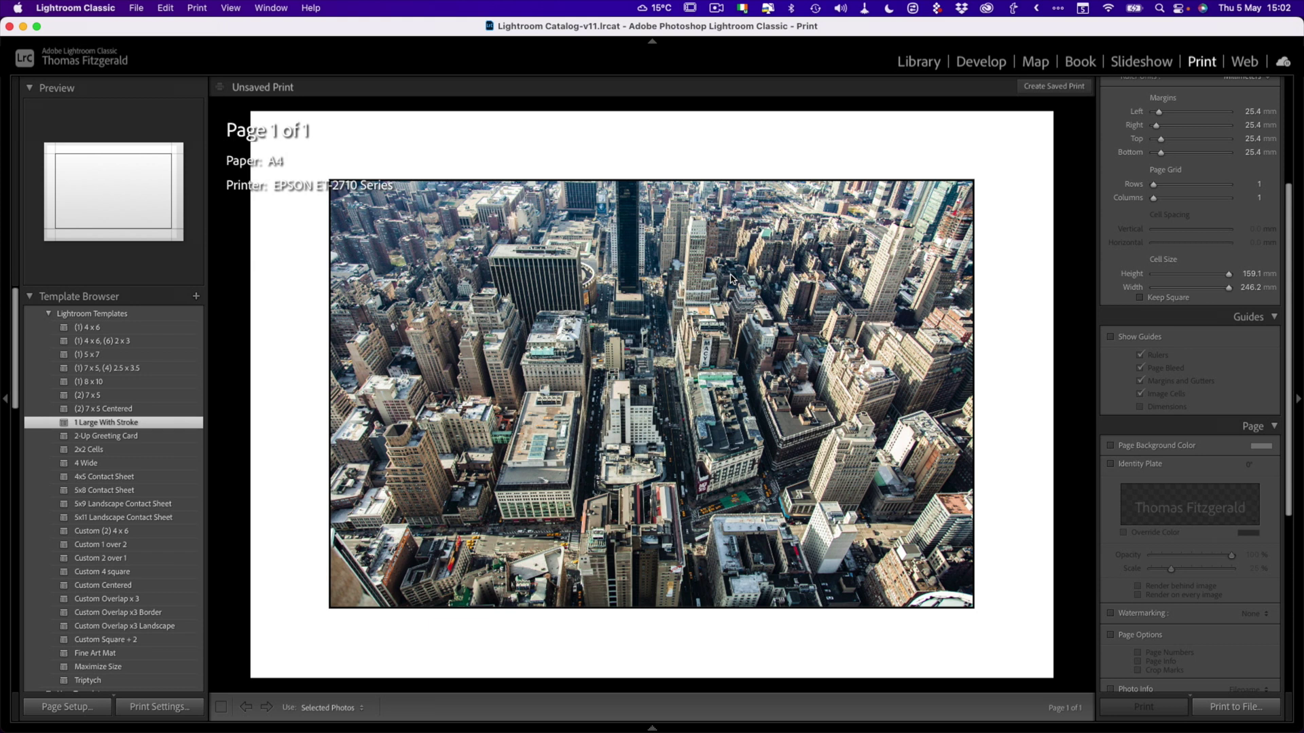
left_click(67, 707)
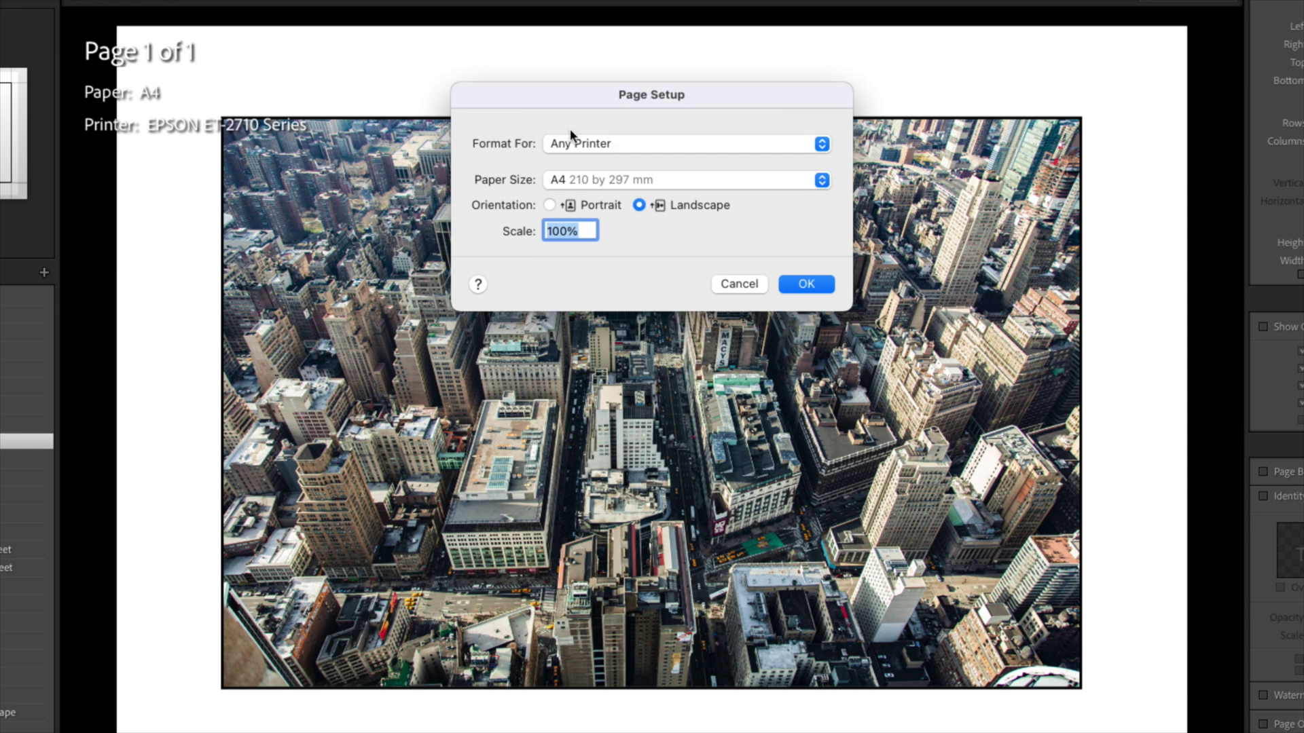
left_click(687, 181)
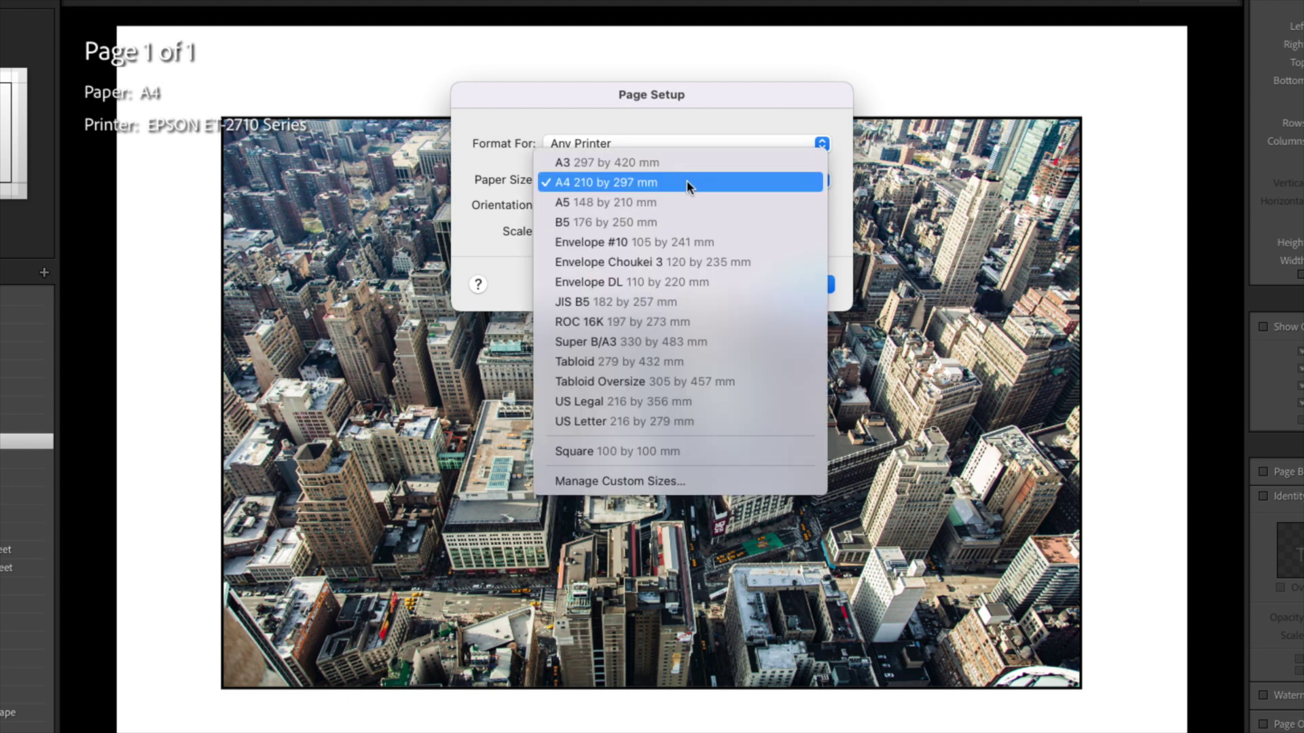
Add a new custom paper size and set its width to 100 mm.
left_click(630, 482)
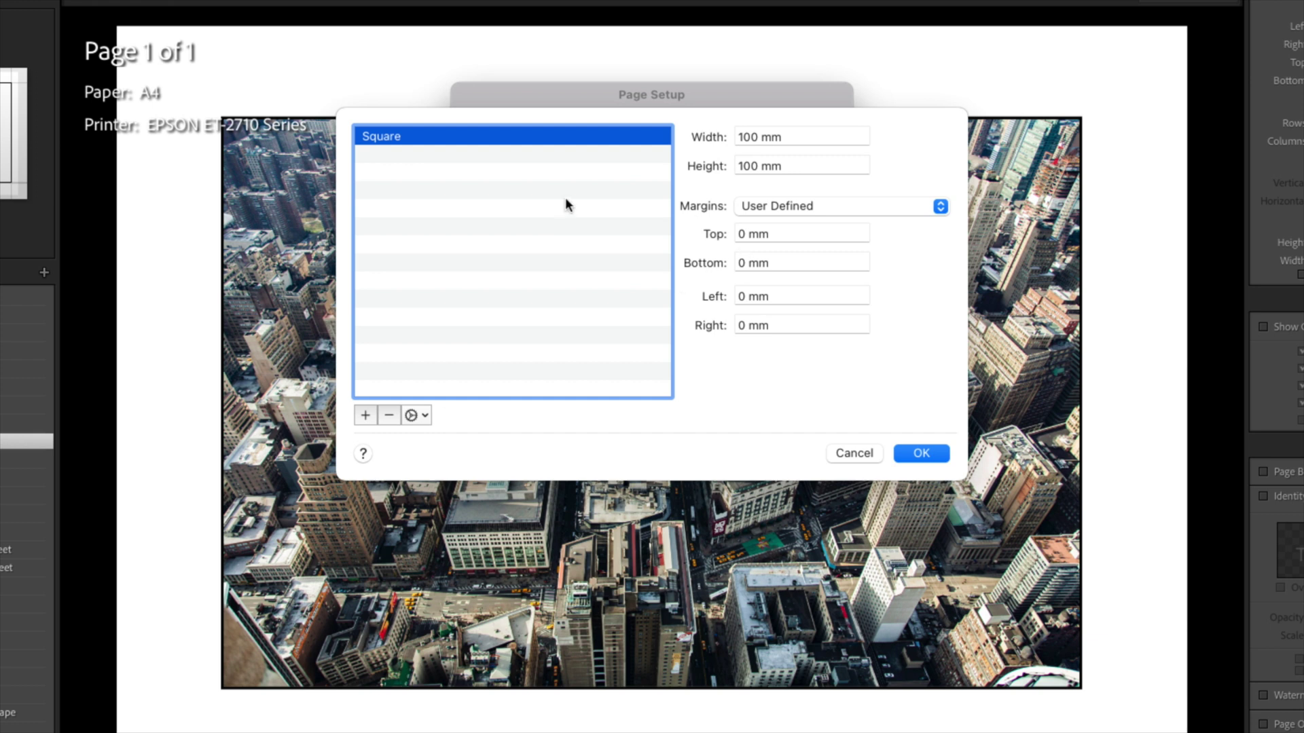
left_click(364, 414)
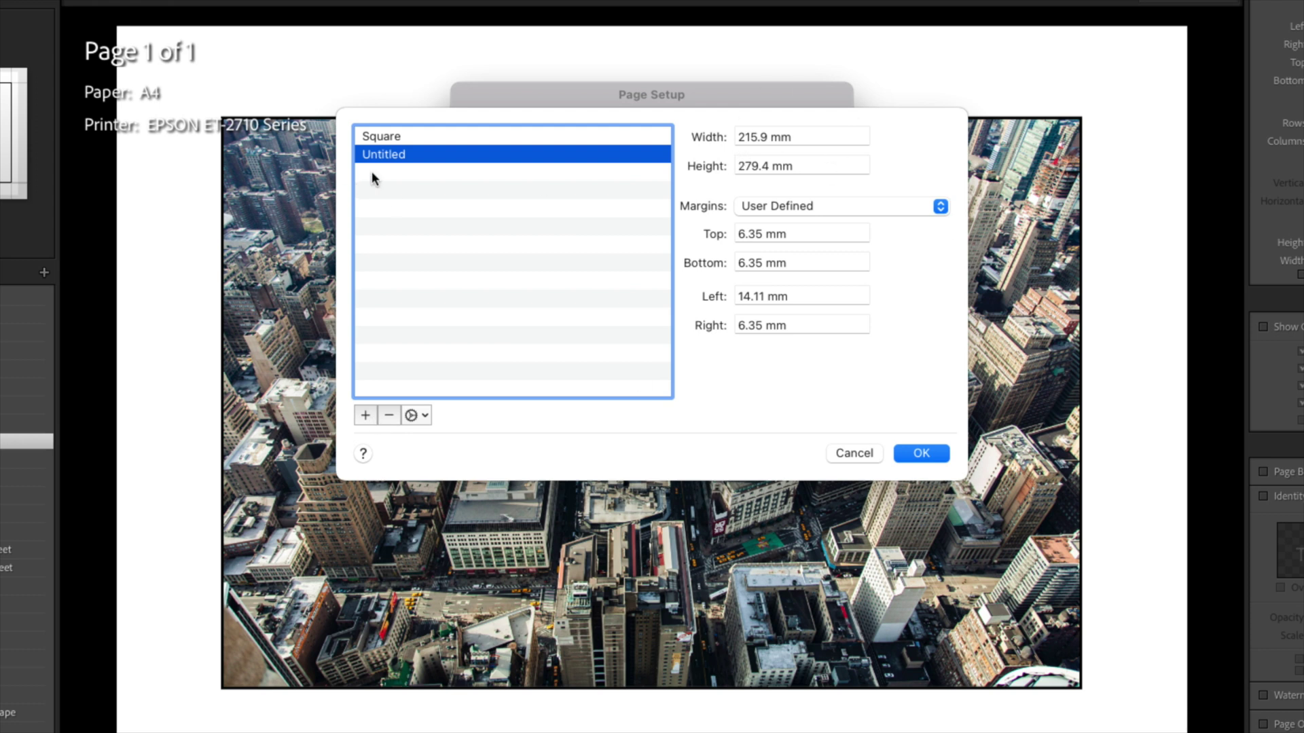
left_click(829, 129)
double_click(830, 129)
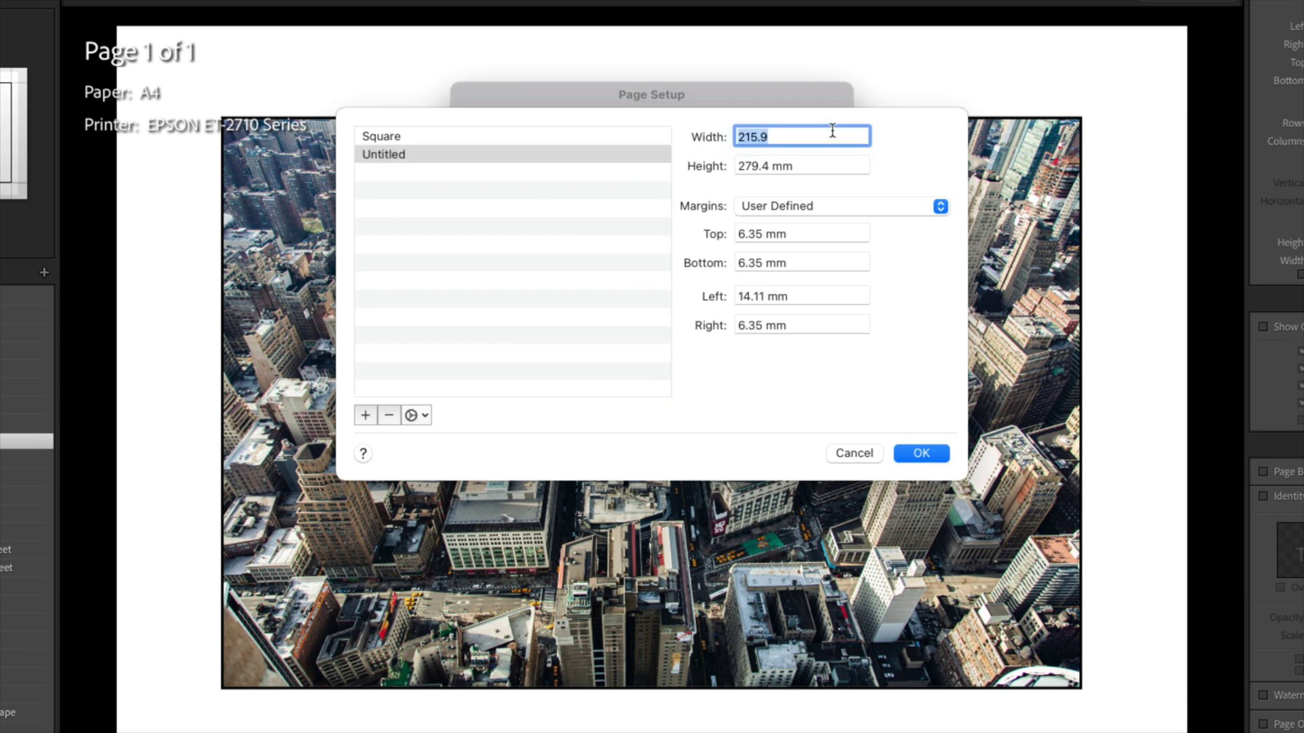
type("1000")
key("BackSpace")
key("Tab")
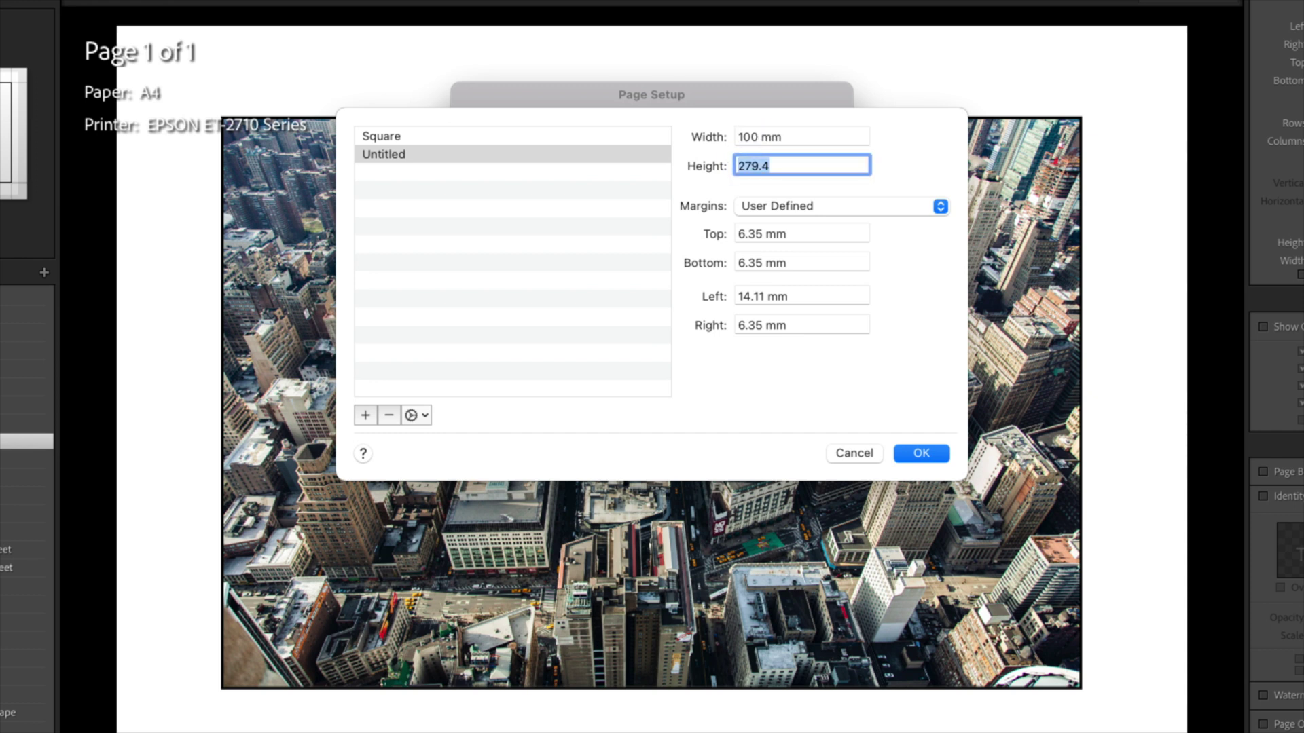
Set the custom size's height to 100 mm and all margins to 0.
type("100")
key("Tab")
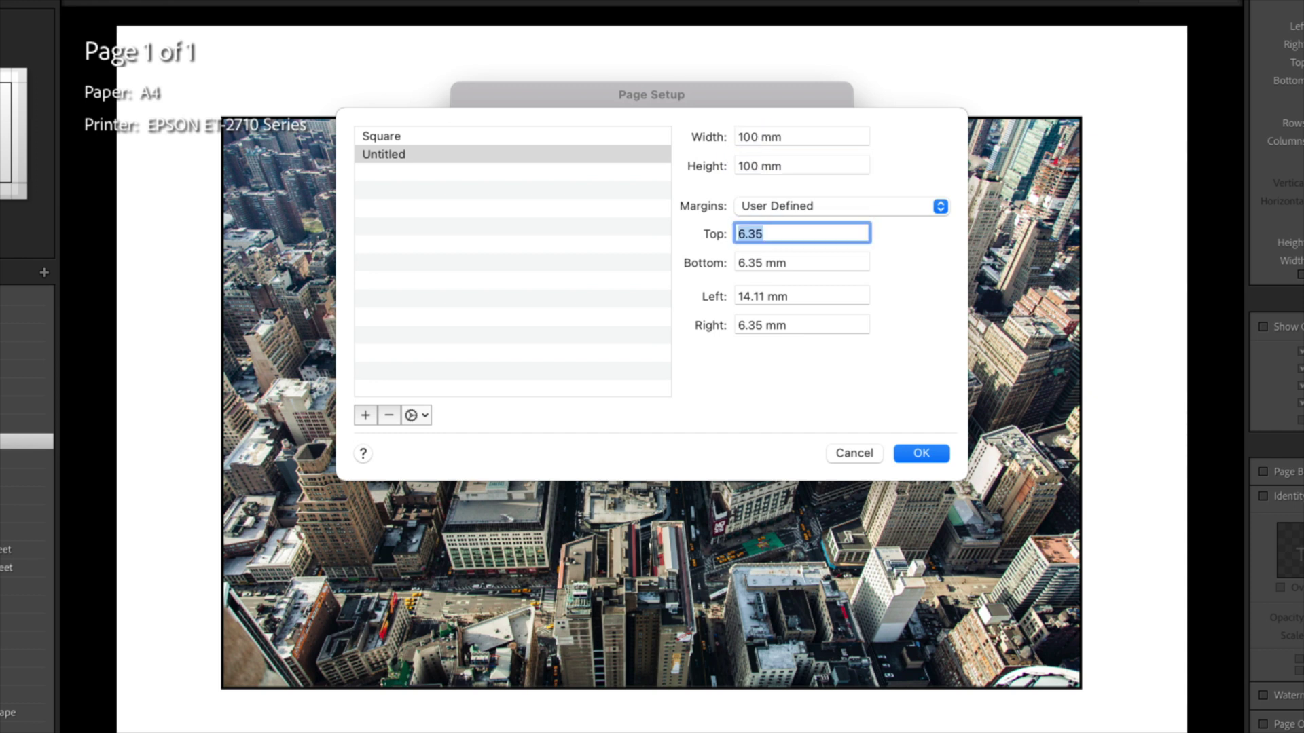
type("0")
key("Tab")
type("0")
key("Tab")
type("0")
key("Tab")
type("0")
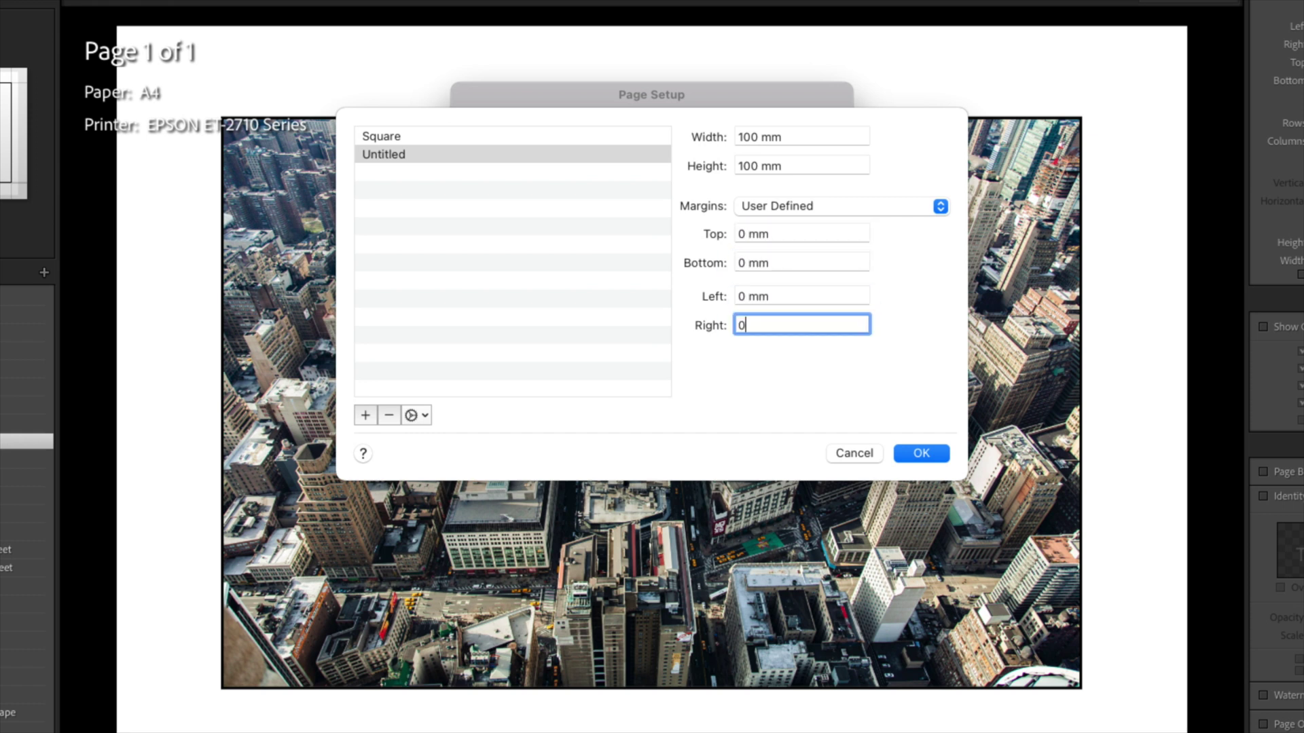
key("Tab")
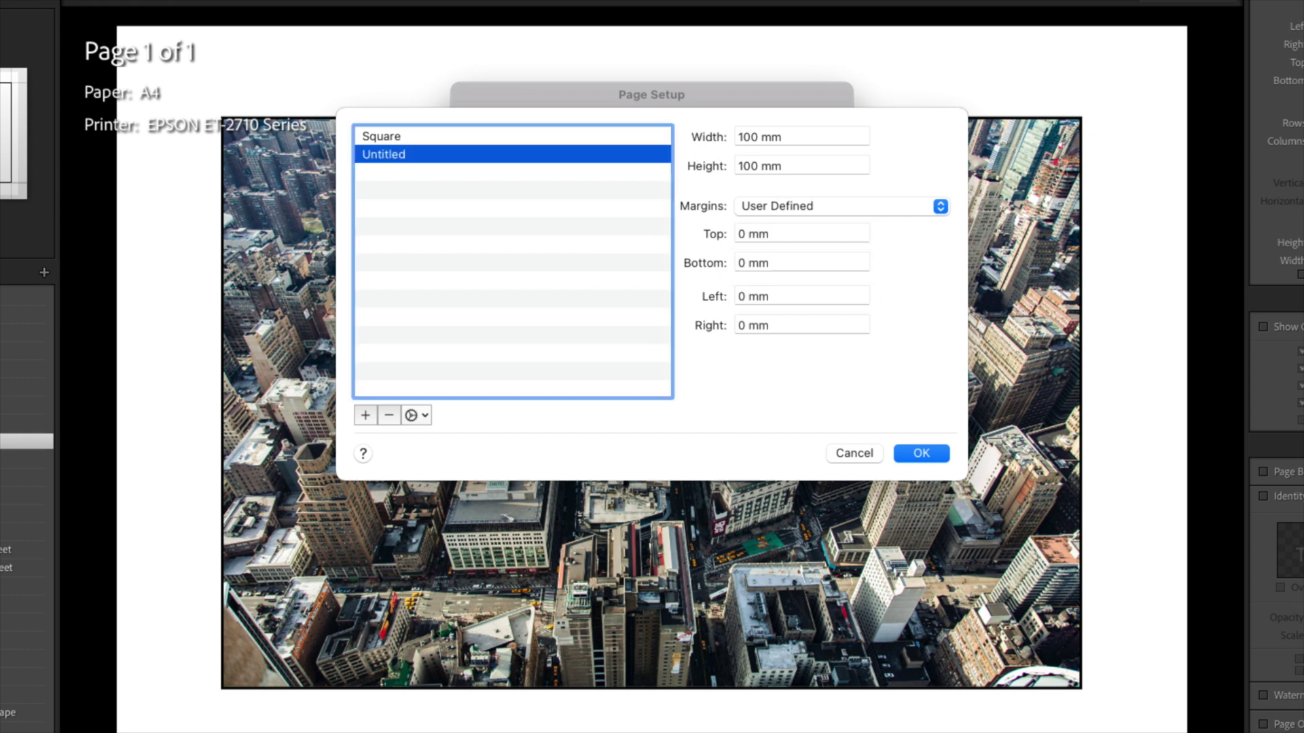
Name the custom paper size 'square2' and confirm it.
double_click(403, 155)
type("square2")
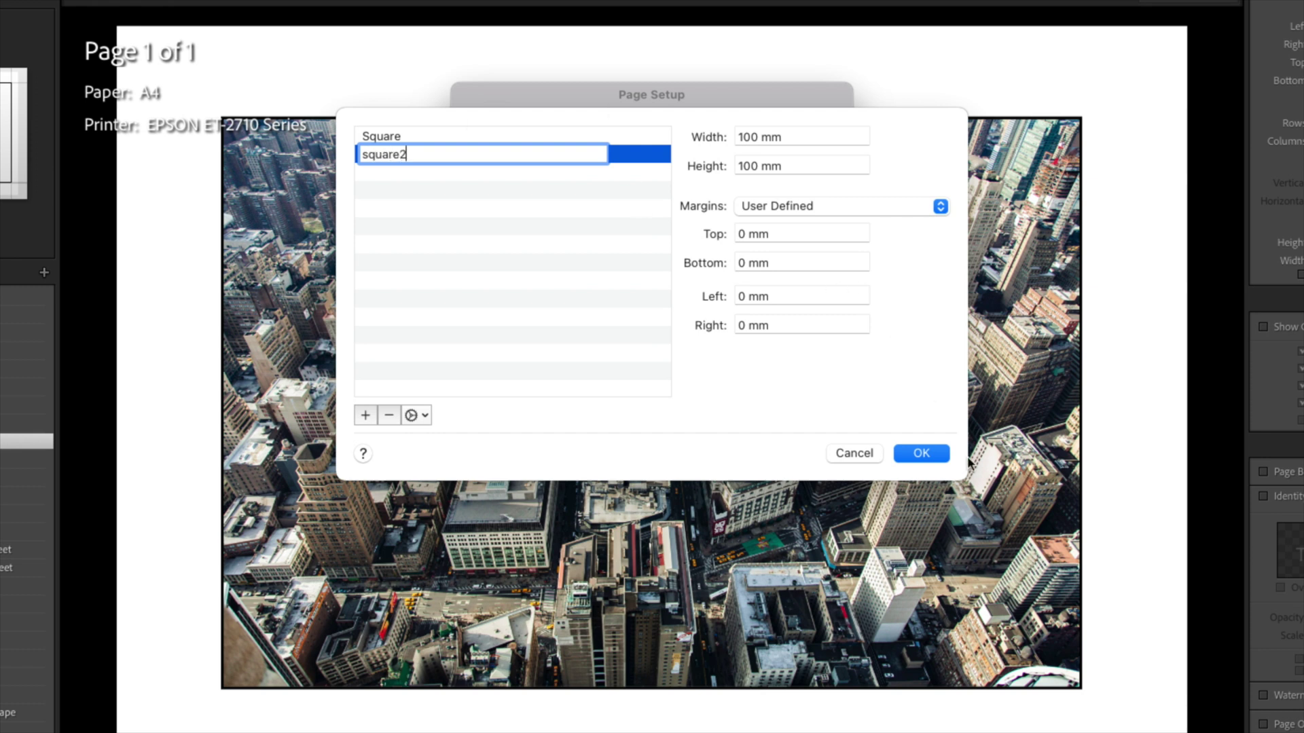
left_click(935, 453)
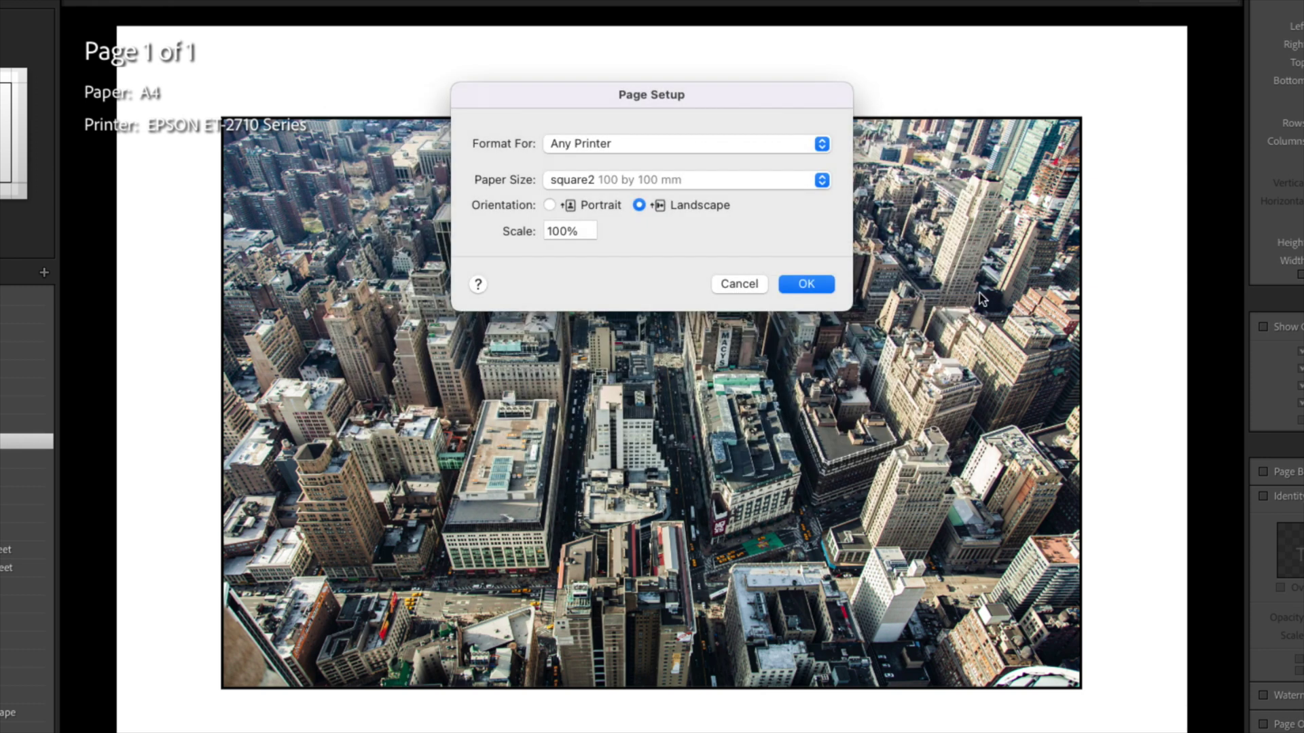
Set portrait orientation for the square2 paper and apply the page setup.
left_click(544, 207)
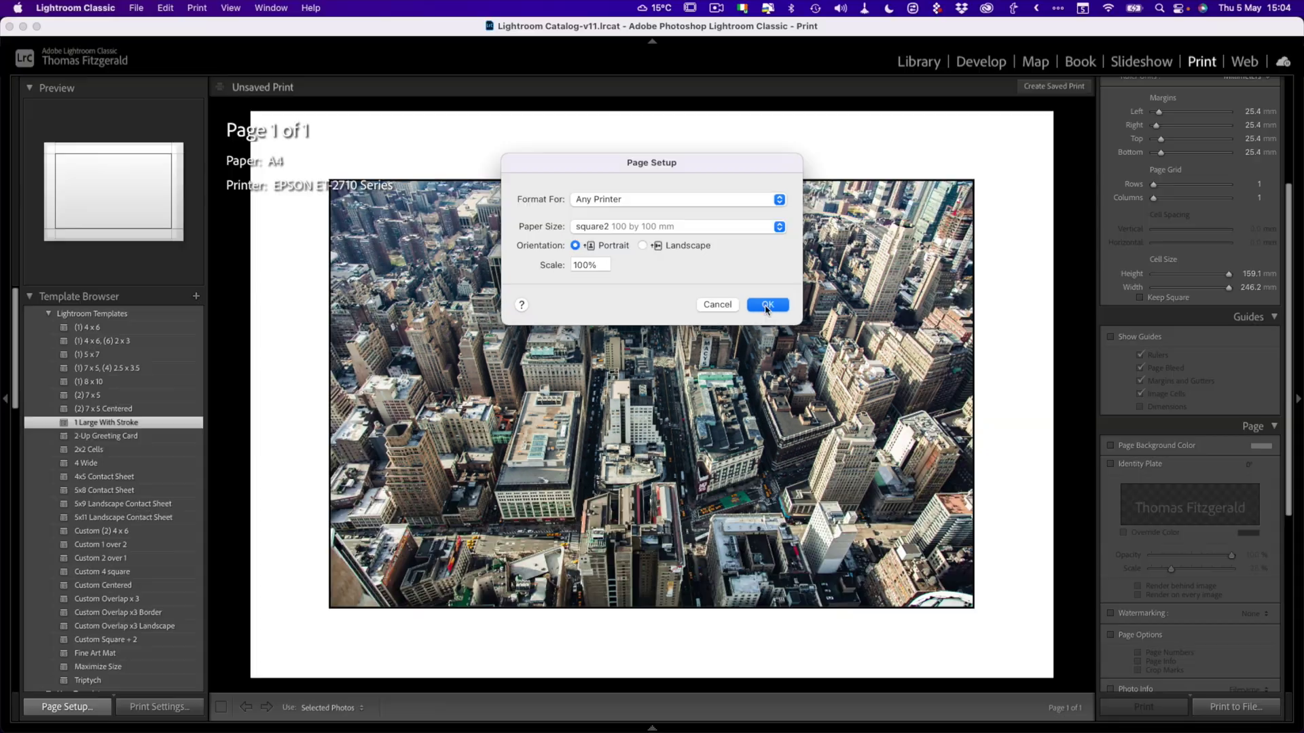
left_click(806, 284)
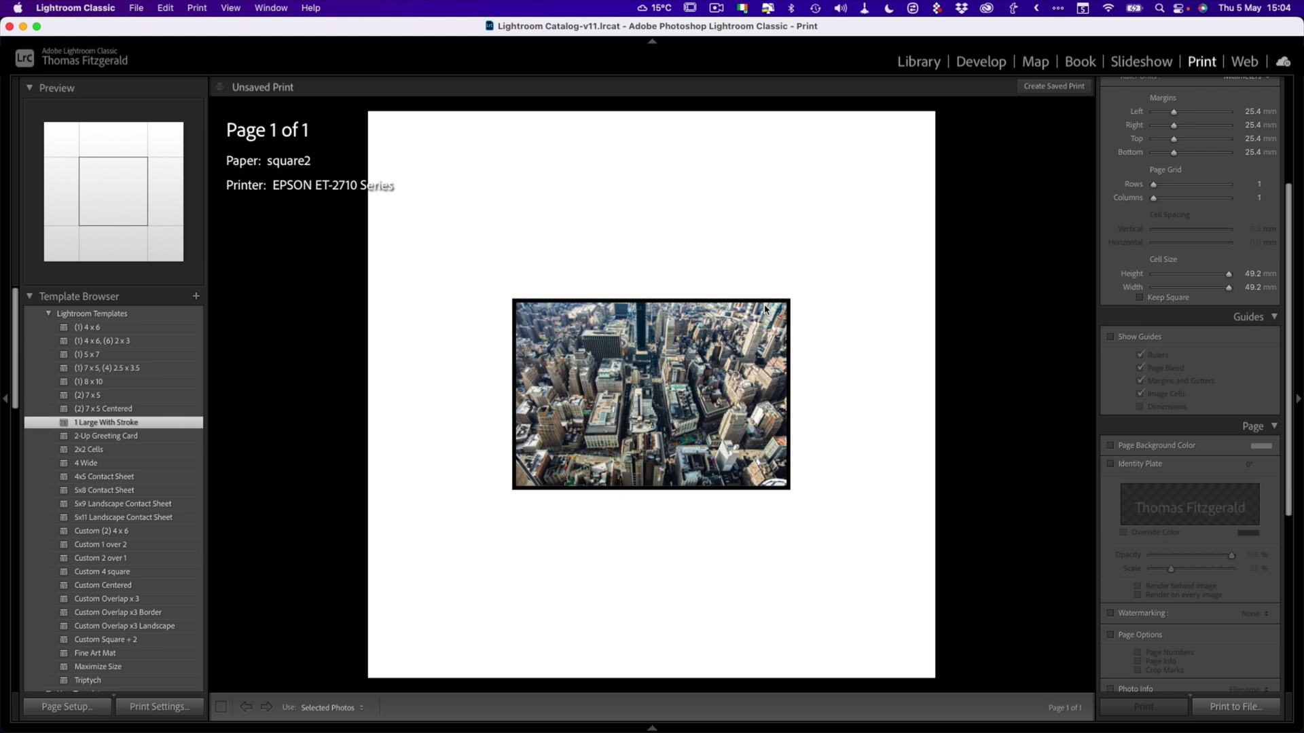
scroll(1208, 461, "down", 10)
Turn off Stroke Border, drag all four margins to 0 mm, and enlarge the cell to 100 × 100 mm.
scroll(124, 435, "down", 3)
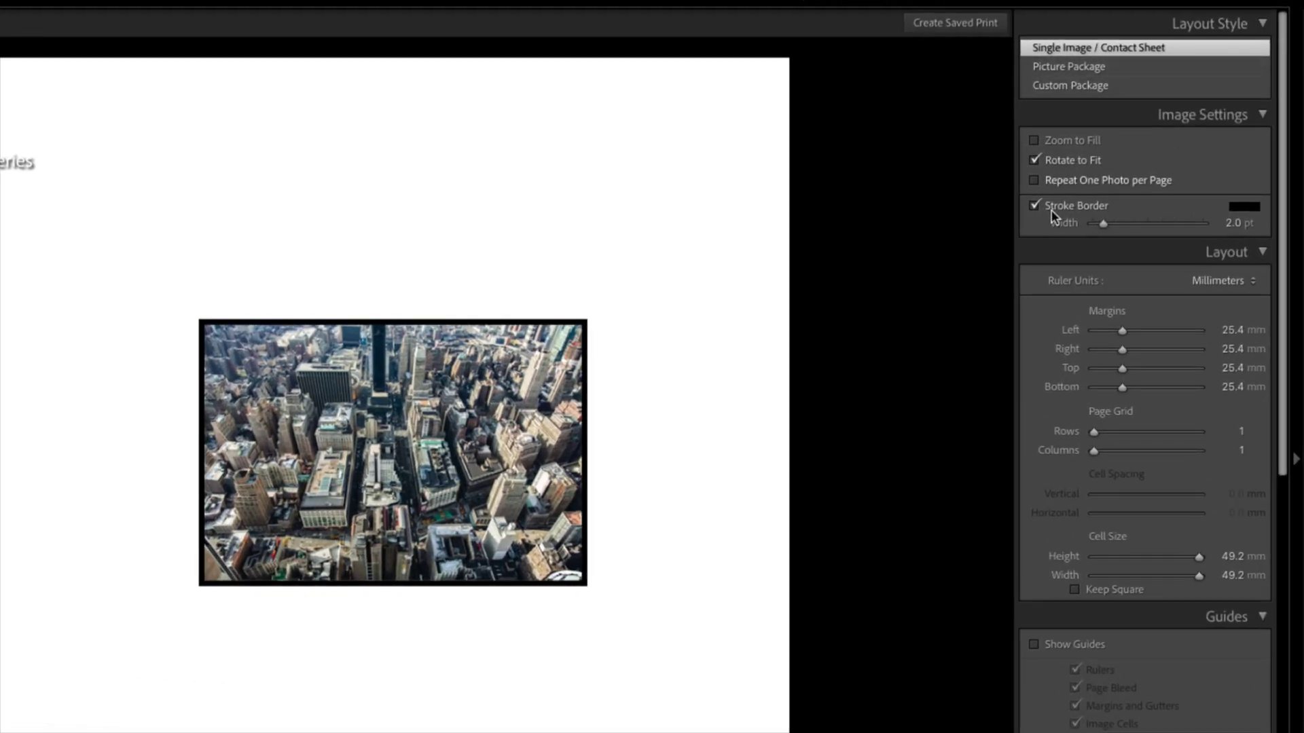
left_click(1061, 203)
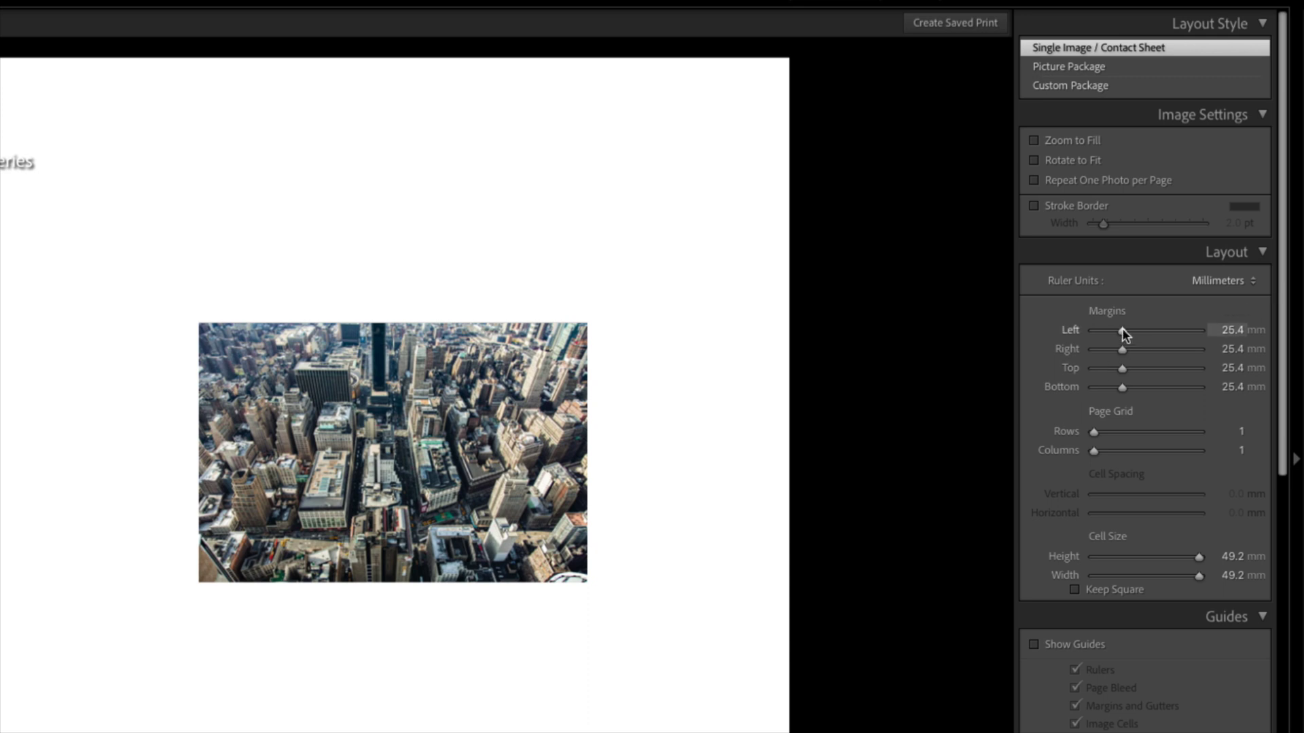
left_click_drag(1122, 330, 1007, 362)
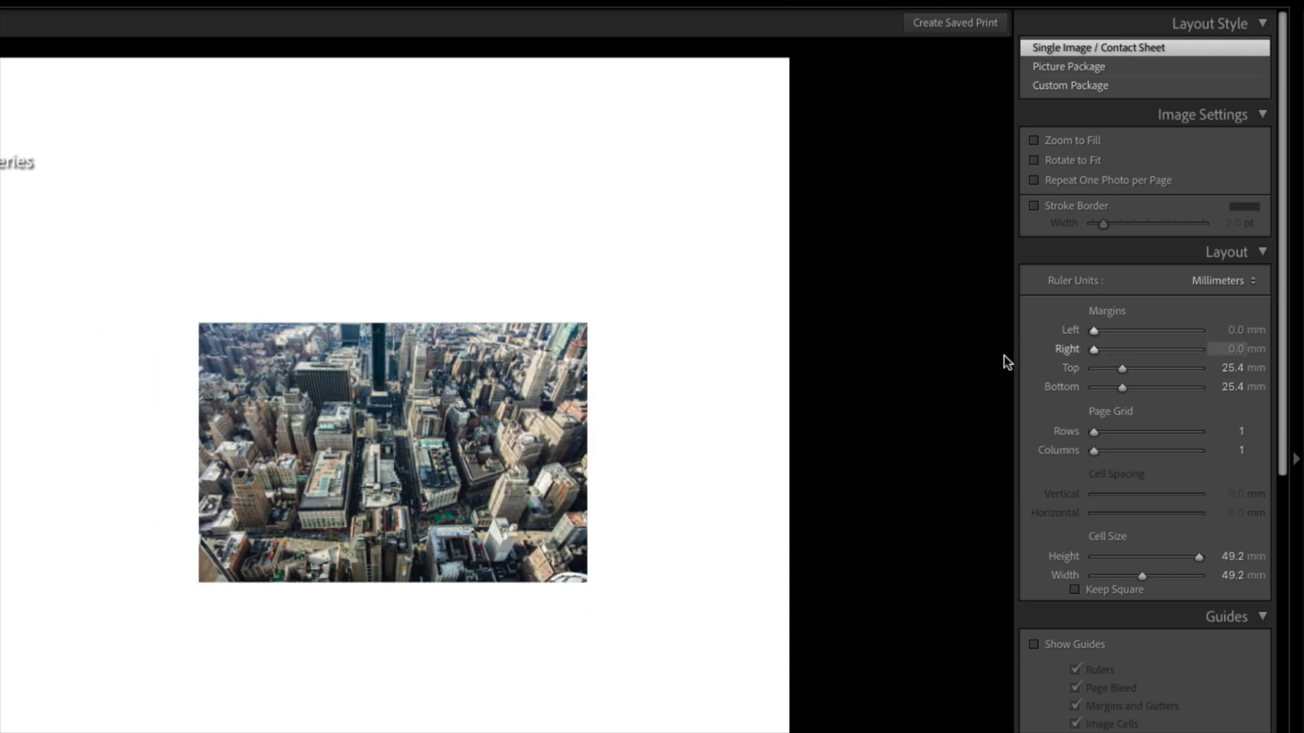
left_click_drag(1122, 368, 1001, 373)
left_click_drag(1120, 386, 906, 387)
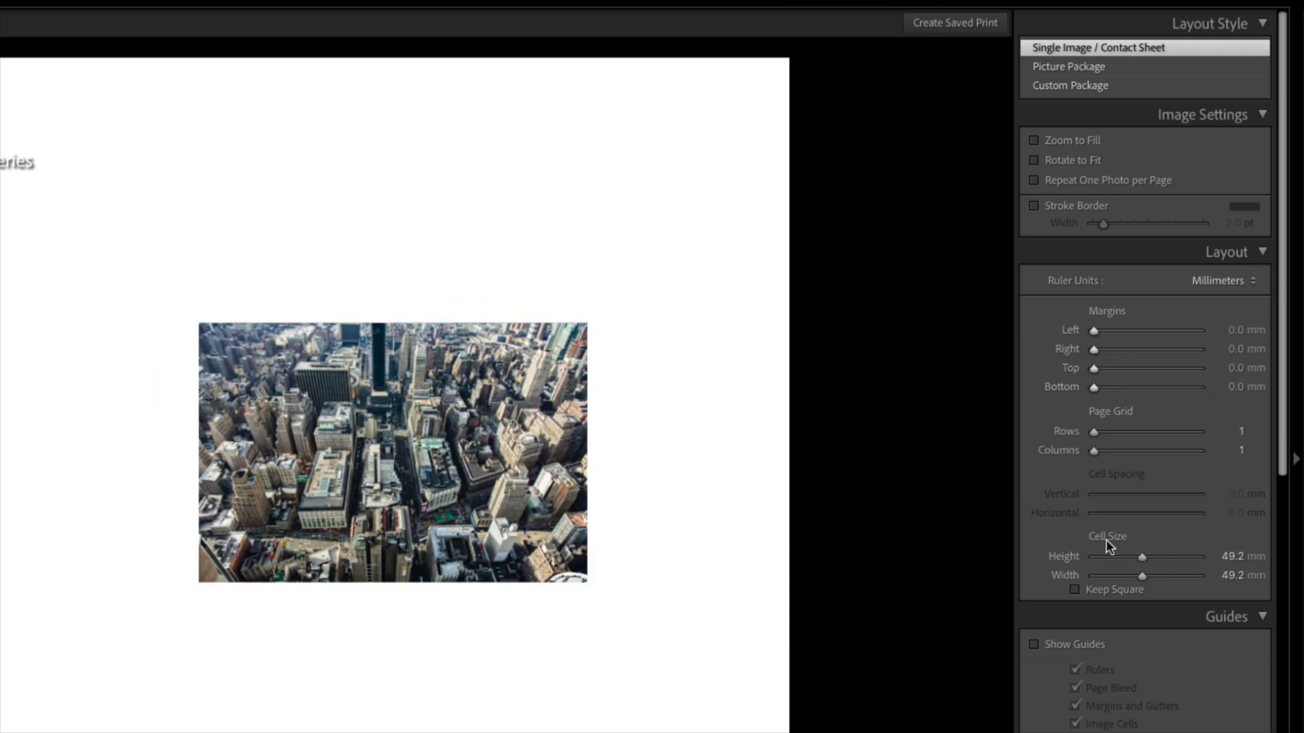
left_click_drag(1224, 558, 1200, 580)
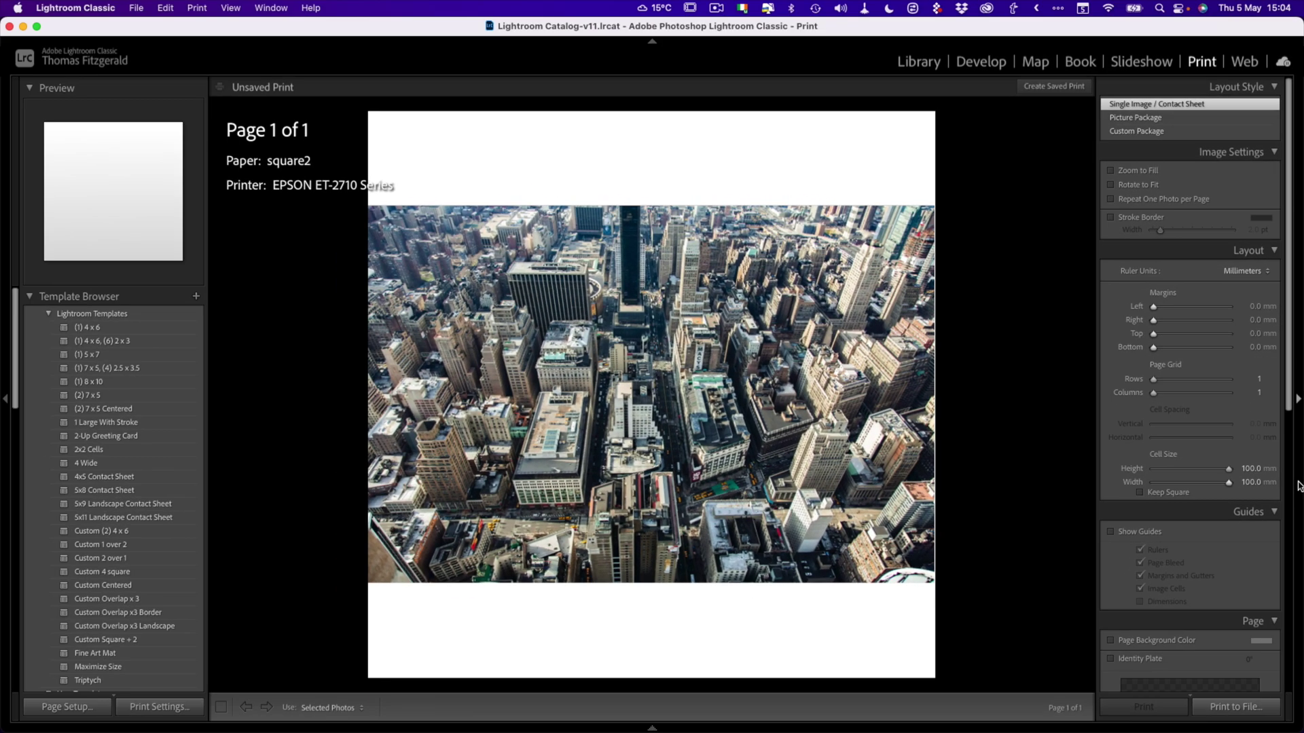
Scroll the Layout panel to check the 1×1 grid, zero margins and 100 mm cell.
scroll(1193, 416, "down", 10)
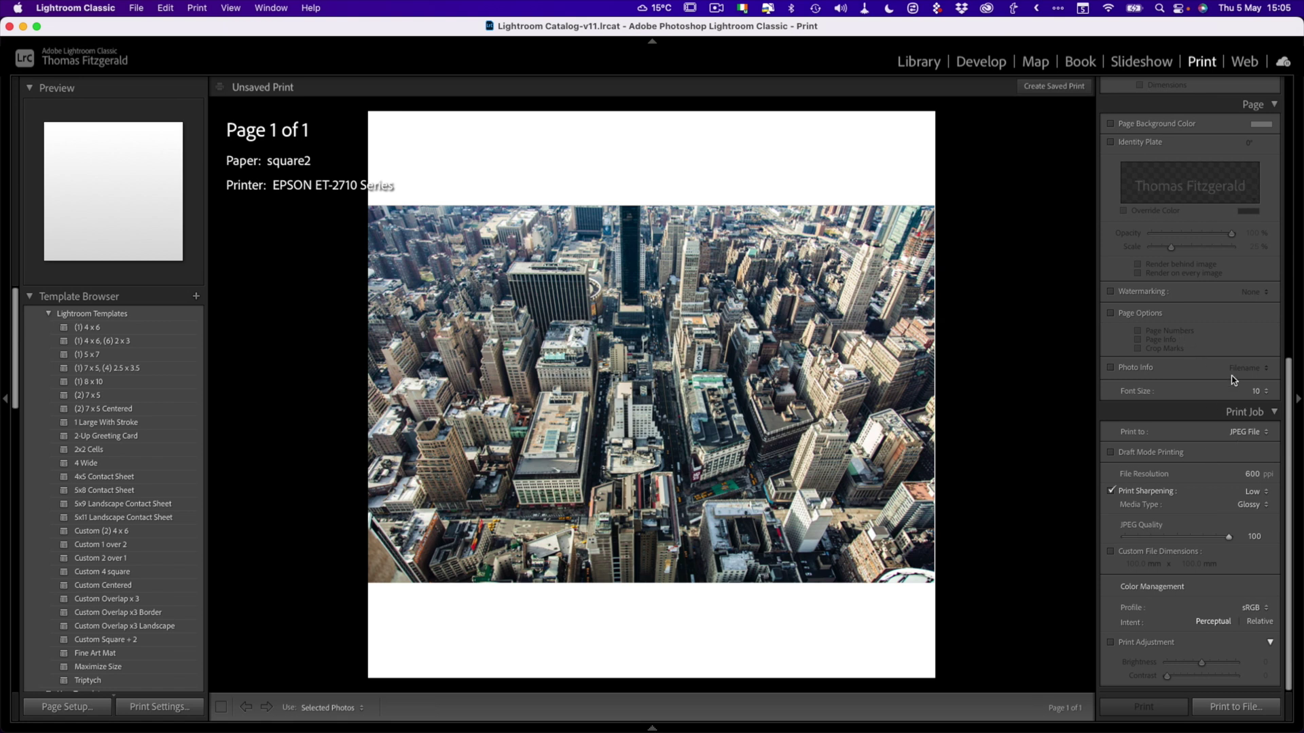
scroll(1217, 317, "up", 1)
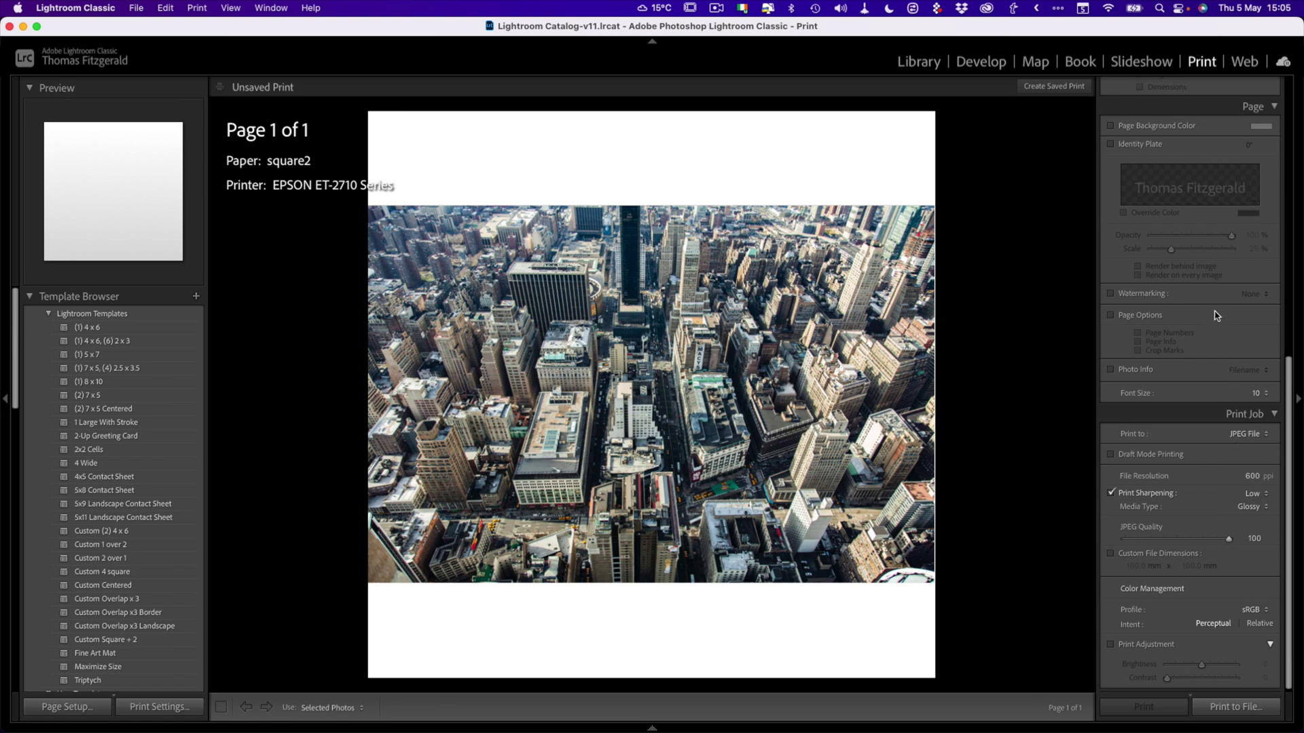
scroll(1199, 224, "up", 10)
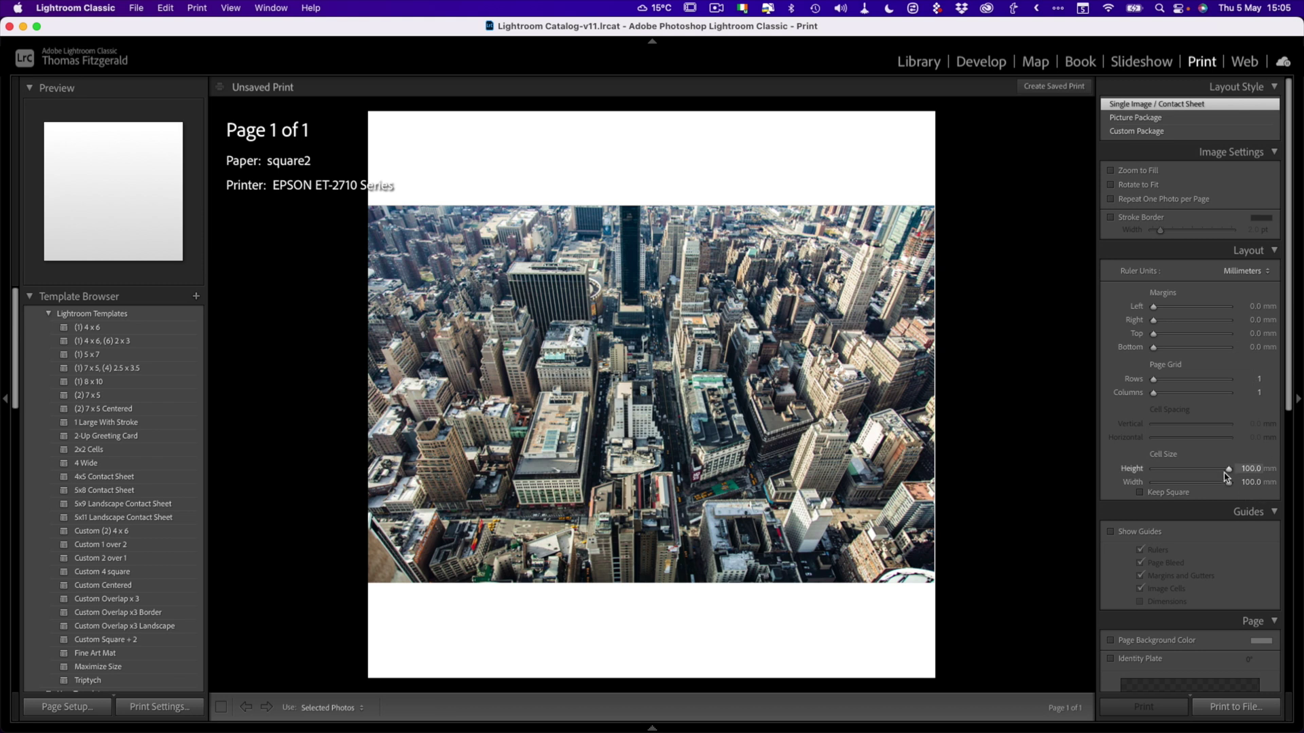
Enter 95 mm for both cell height and width, leaving a white border around the photo.
left_click_drag(1229, 469, 1225, 483)
left_click(1248, 469)
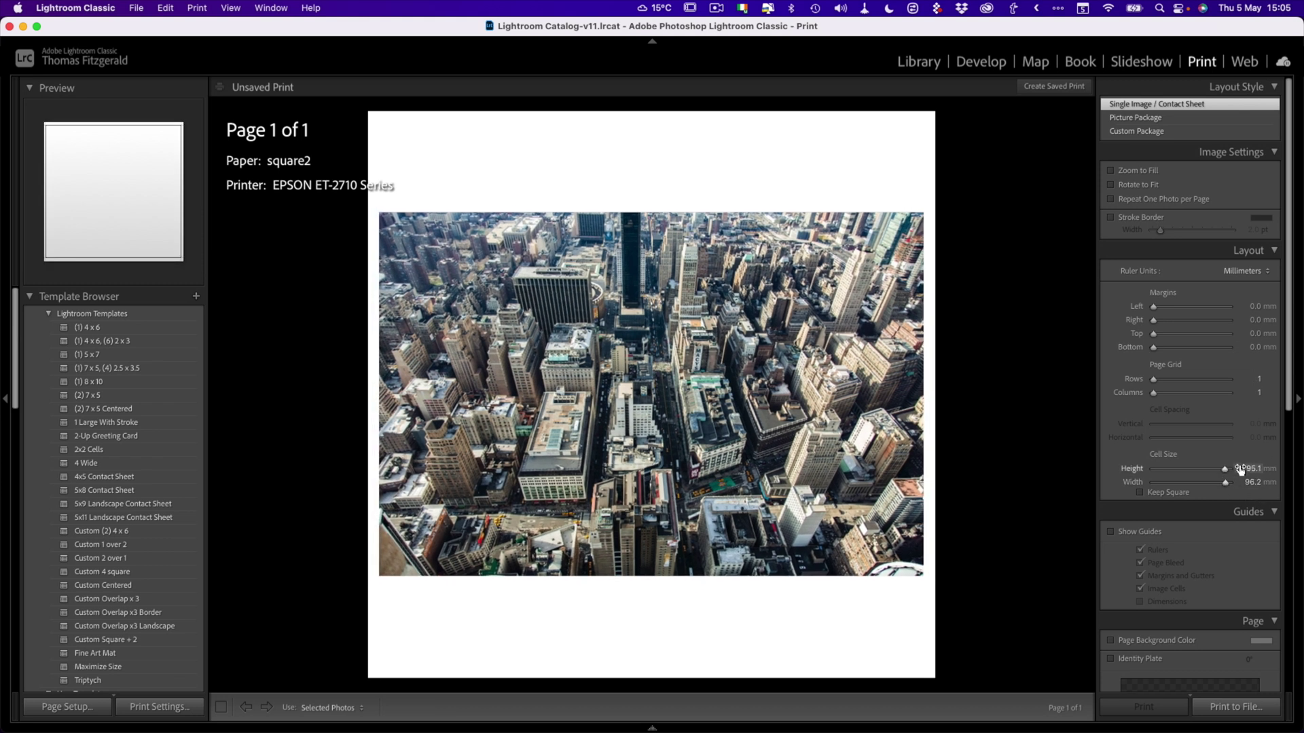
type("95")
key("Tab")
type("95")
key("Tab")
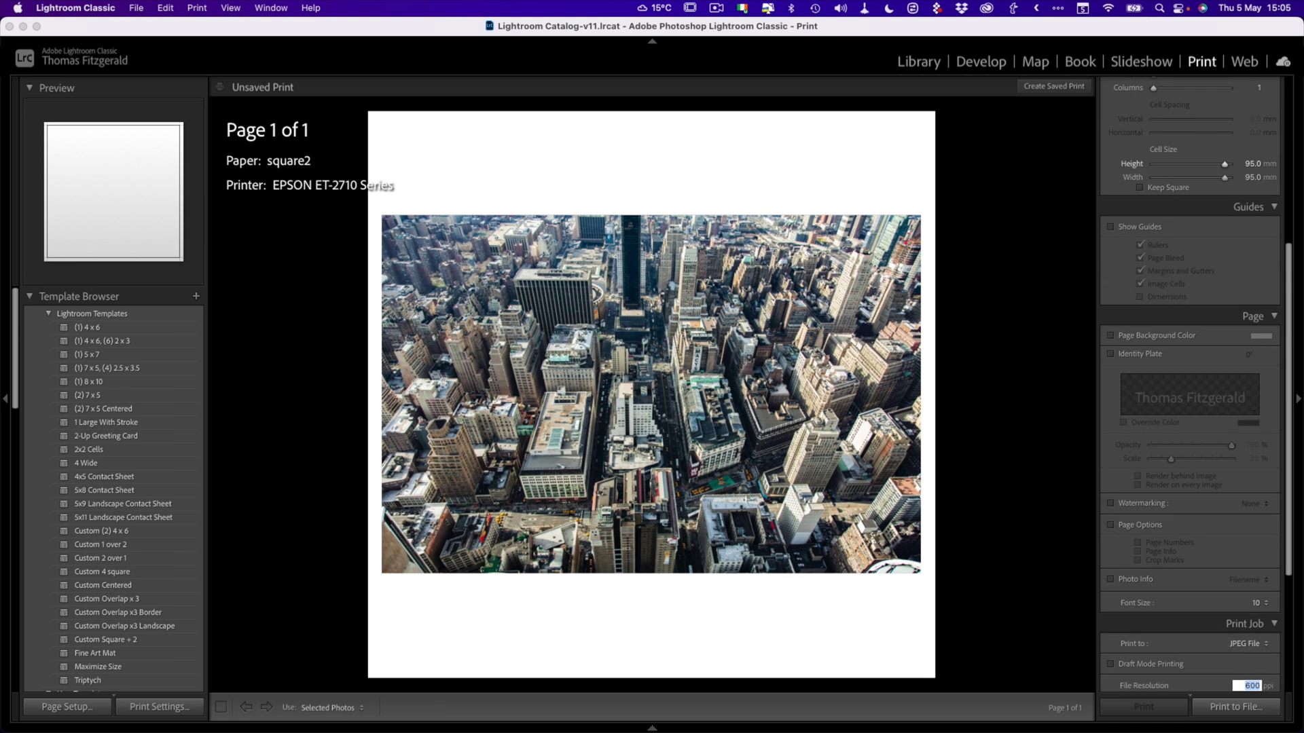
left_click(974, 374)
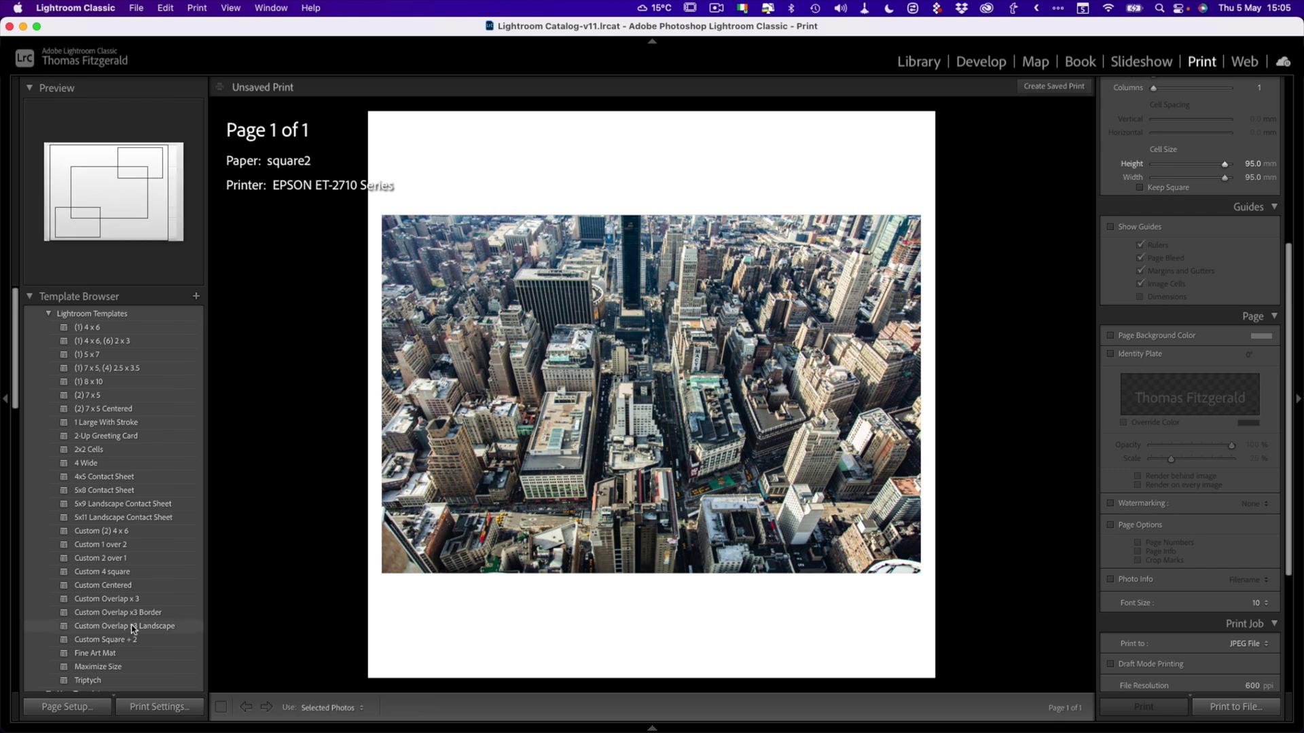
Save the layout as the user print template 'Instagram Sq Border'.
scroll(136, 629, "down", 10)
scroll(146, 625, "up", 7)
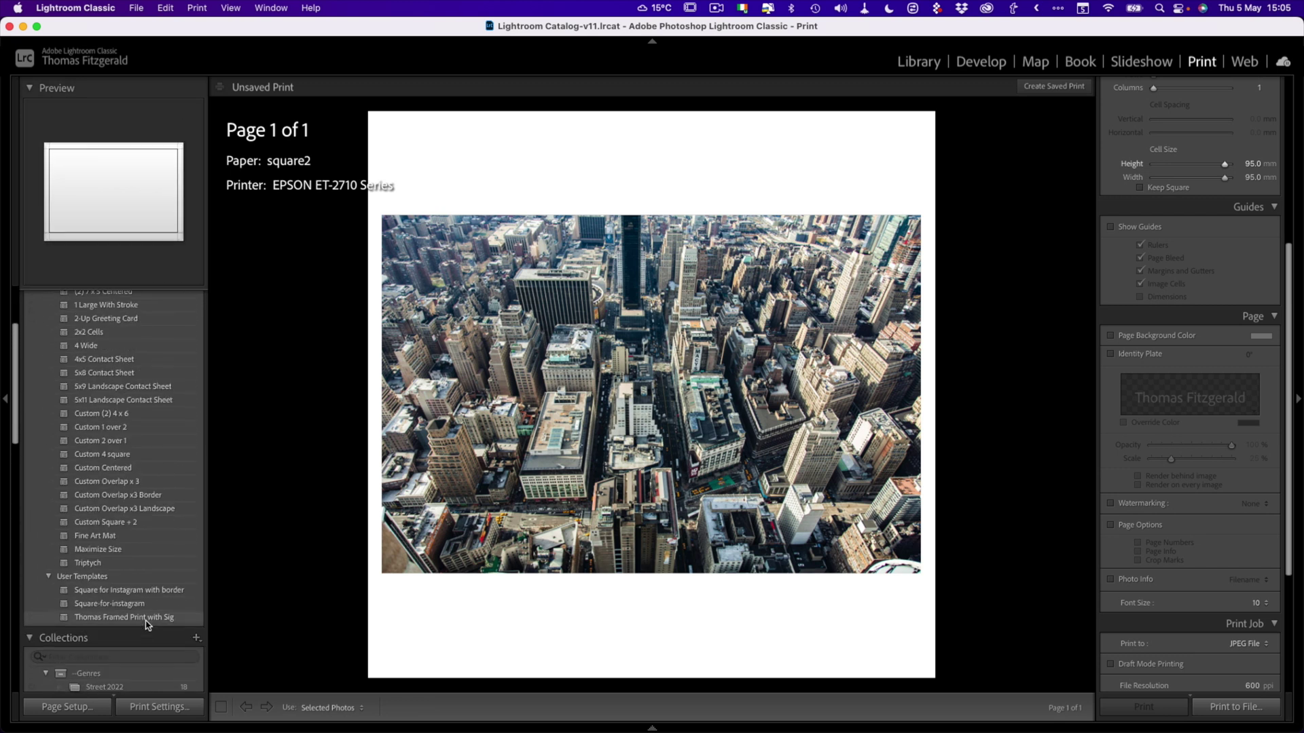
scroll(146, 611, "up", 10)
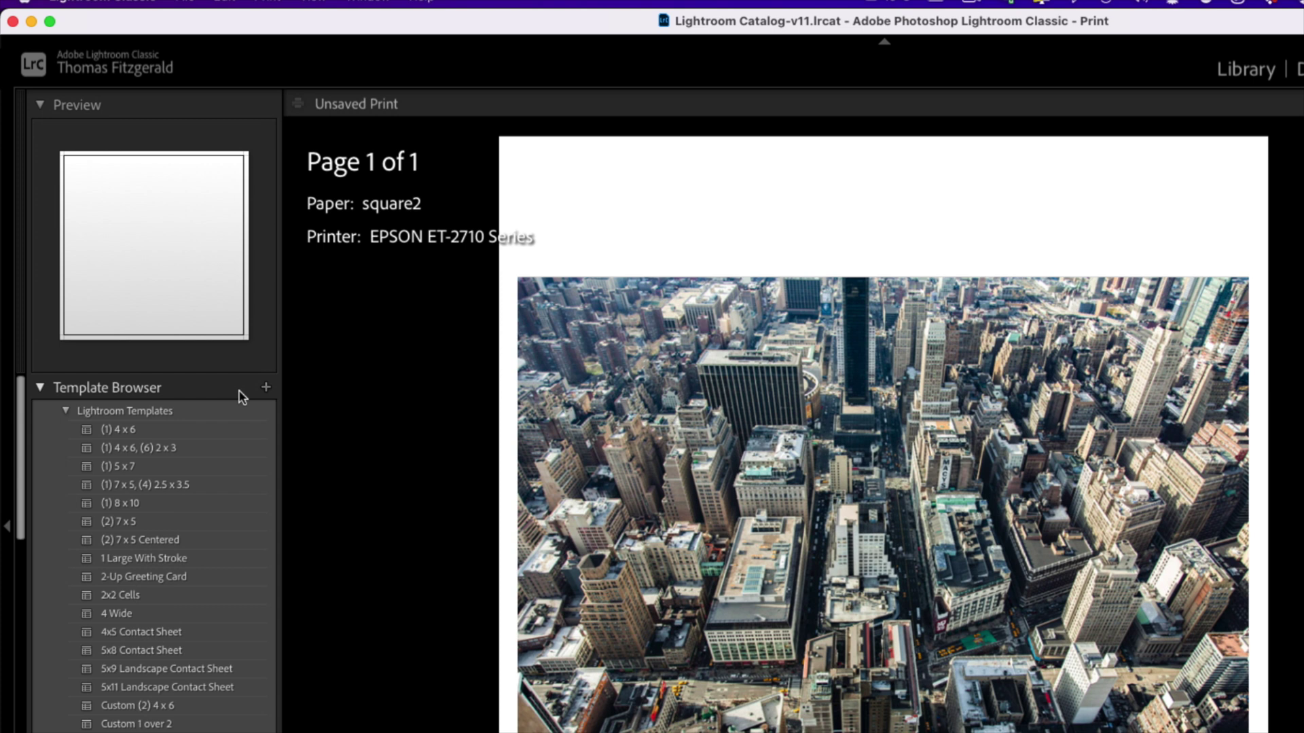
left_click(227, 335)
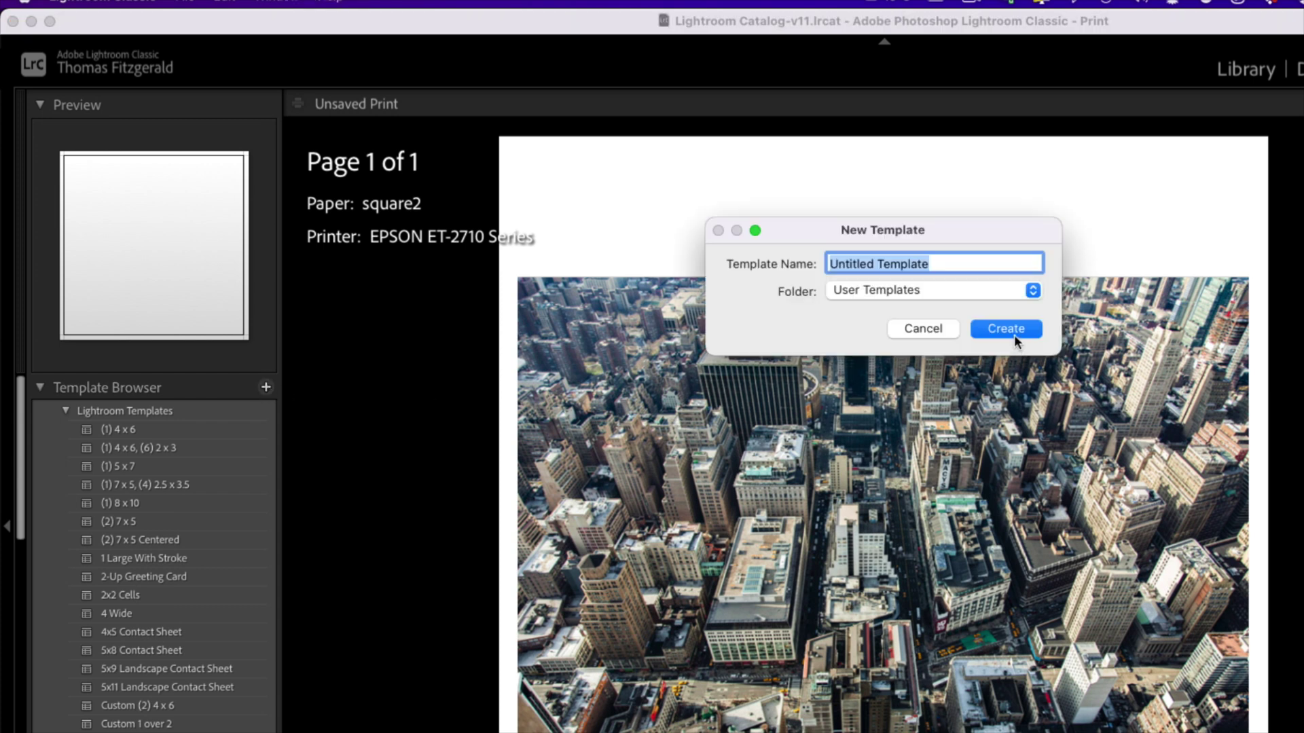
type("Instagram Sq Border")
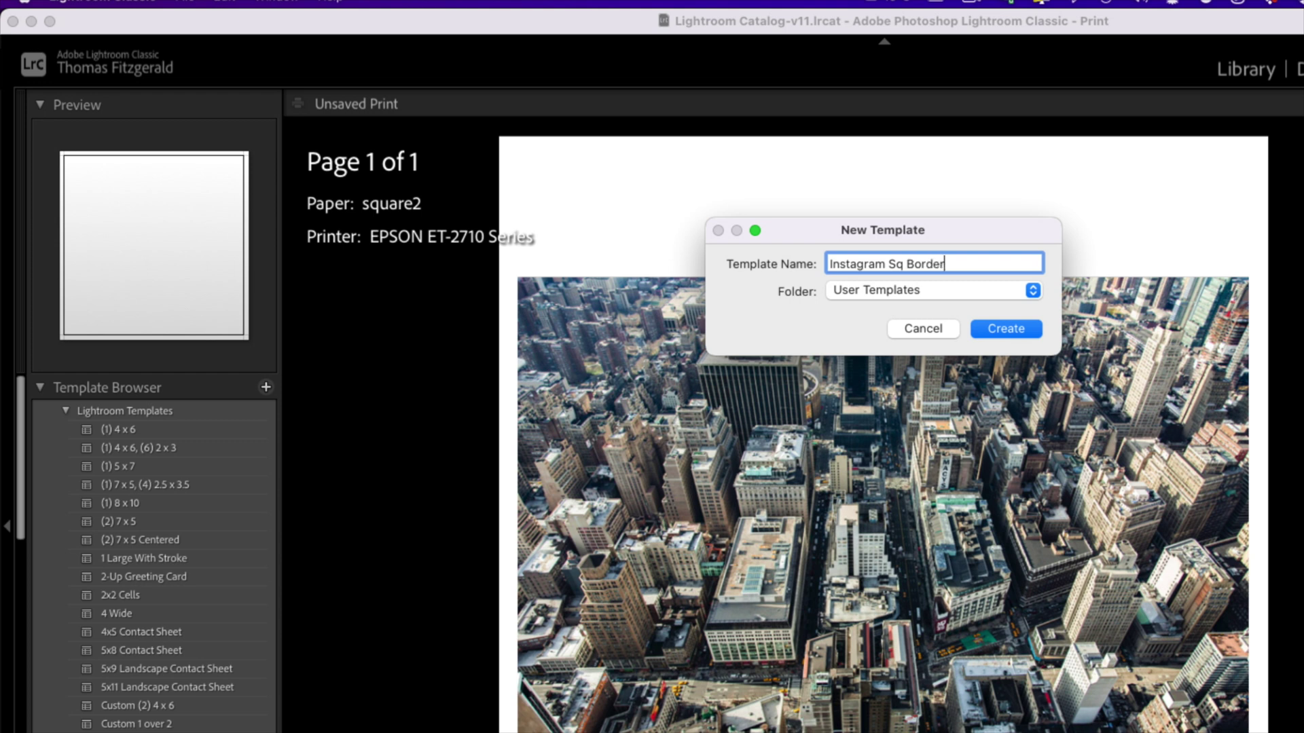
left_click(1008, 329)
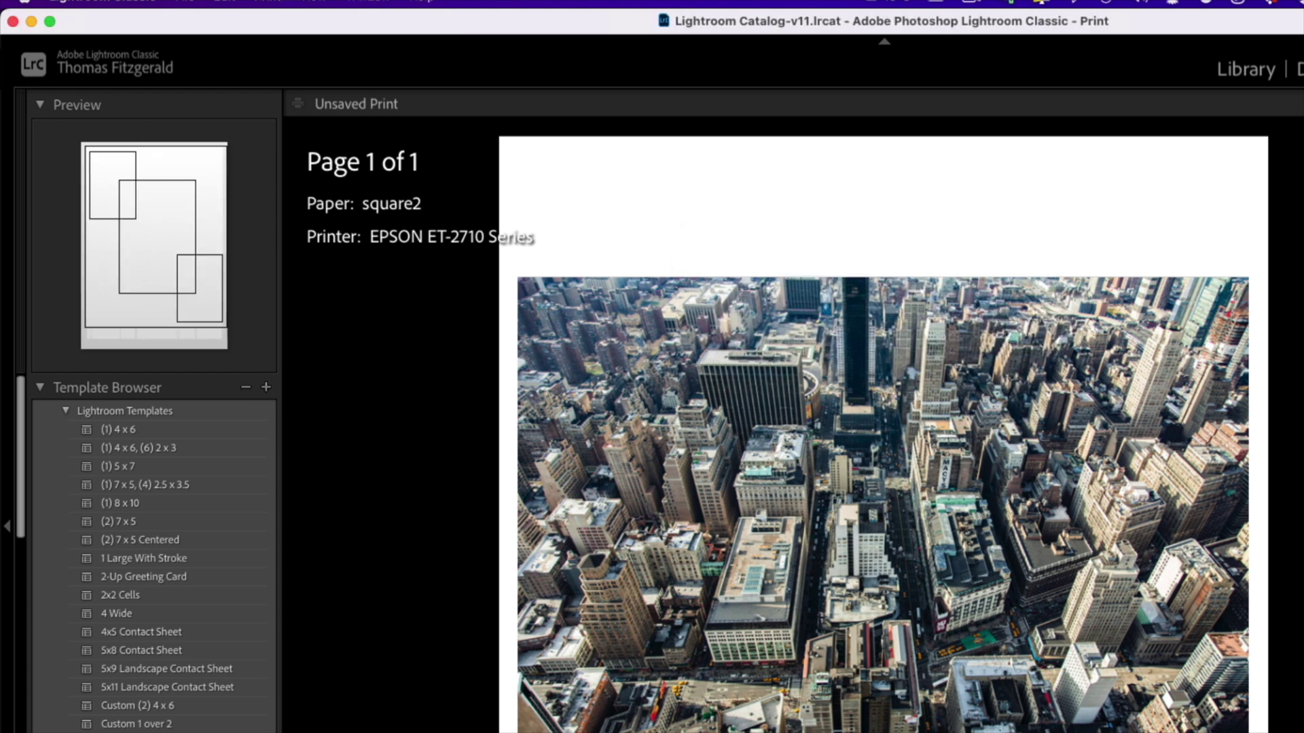
scroll(175, 527, "down", 10)
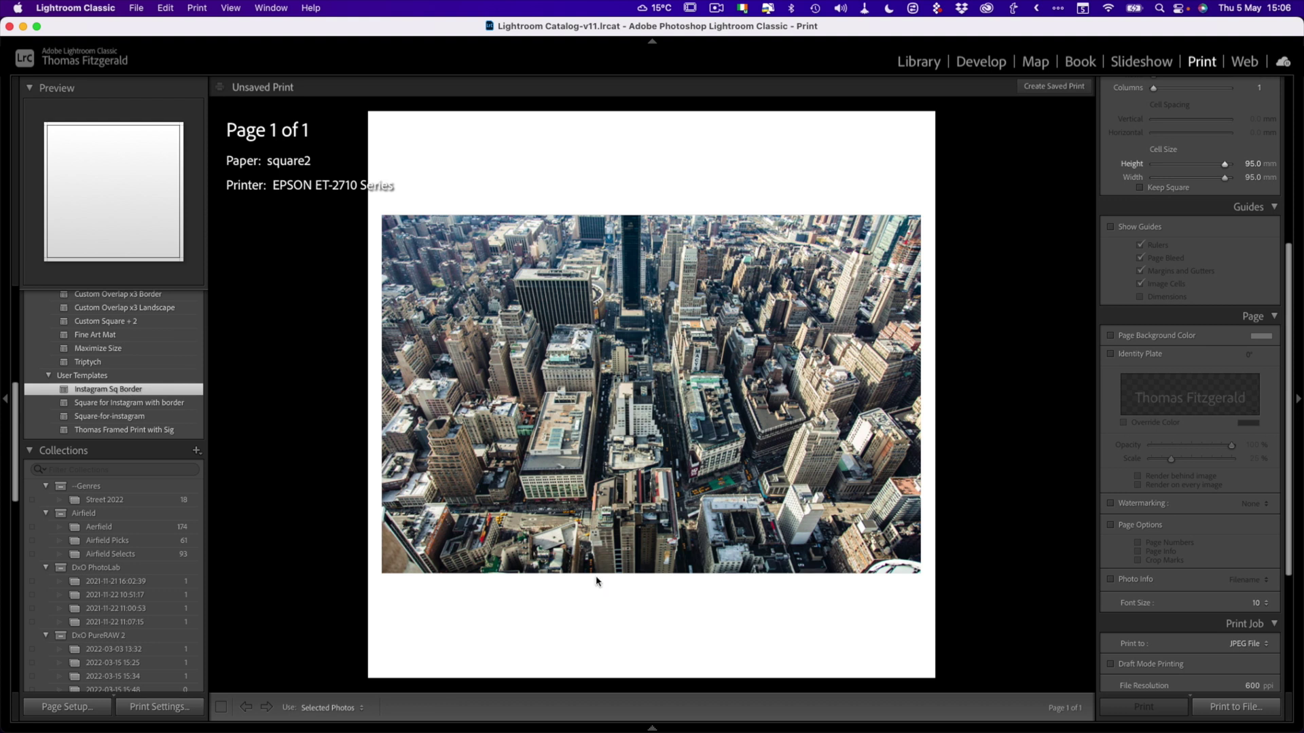
Scroll the filmstrip and place the vertical red building photo on the square page.
mouse_move(656, 726)
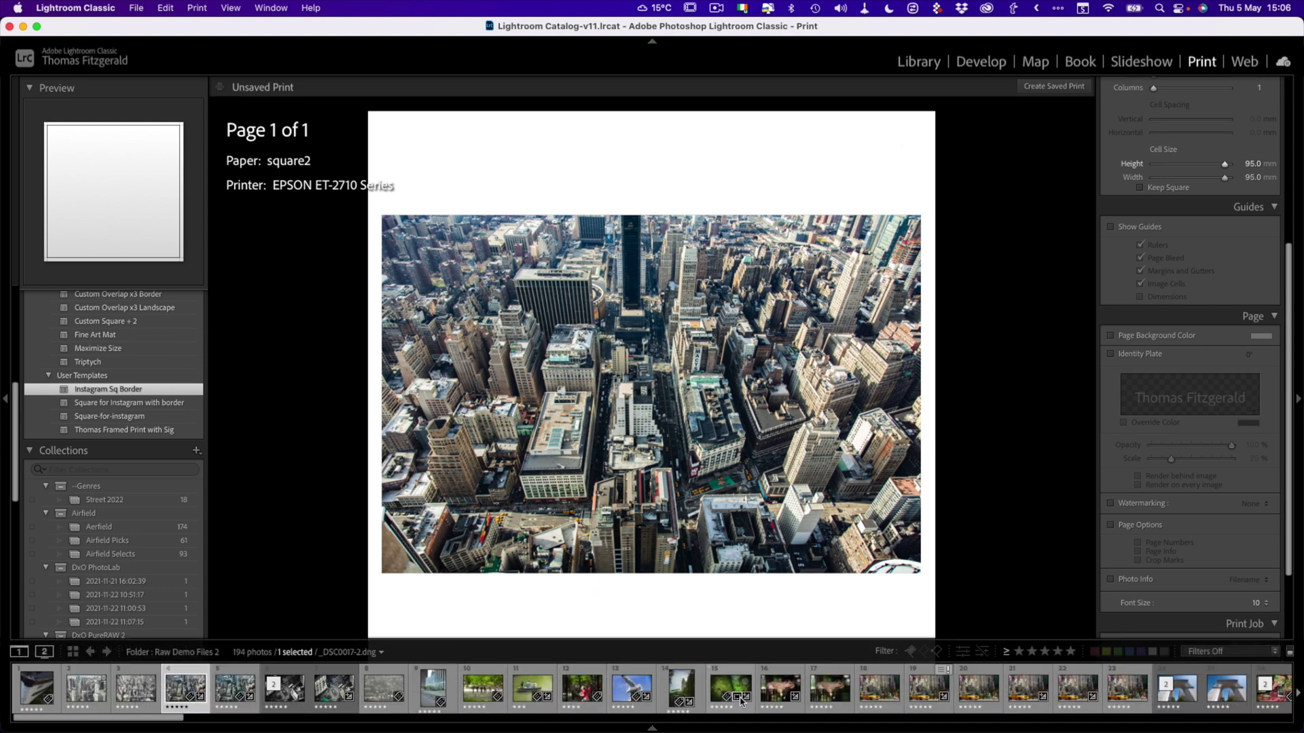
scroll(605, 680, "right", 3)
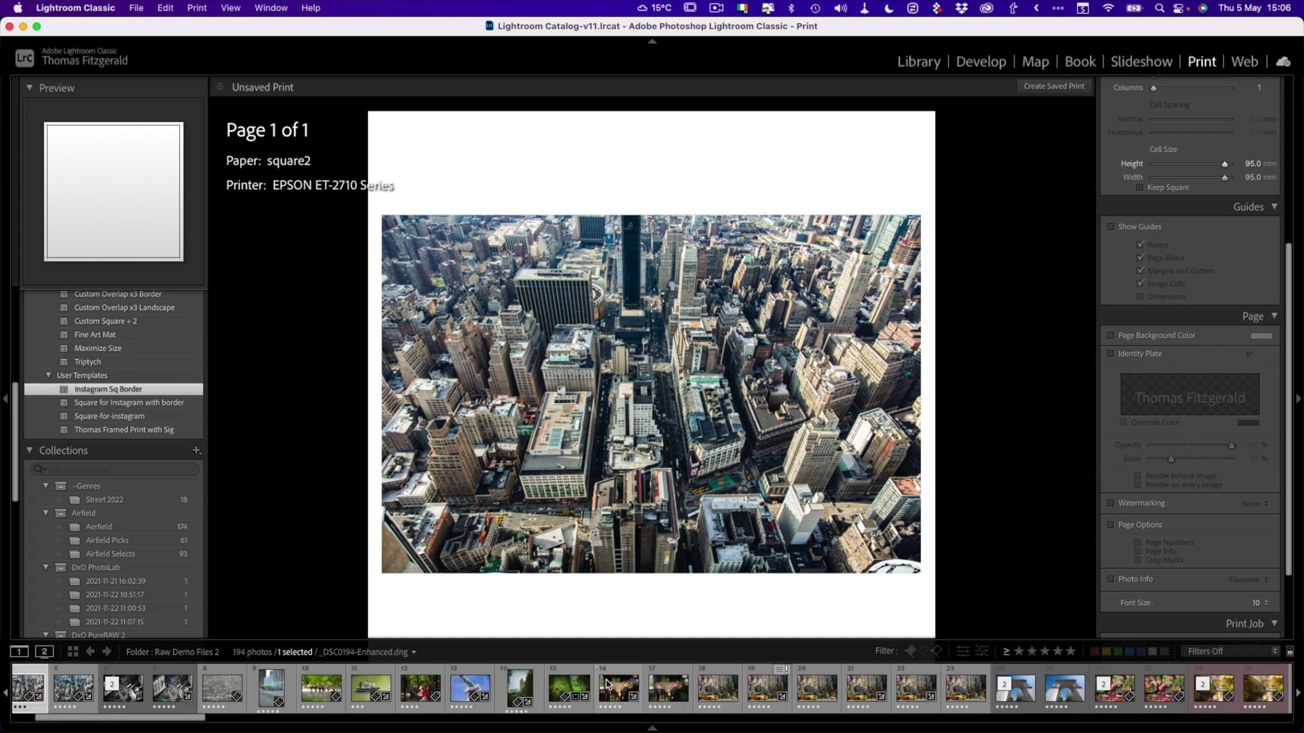
scroll(606, 685, "right", 3)
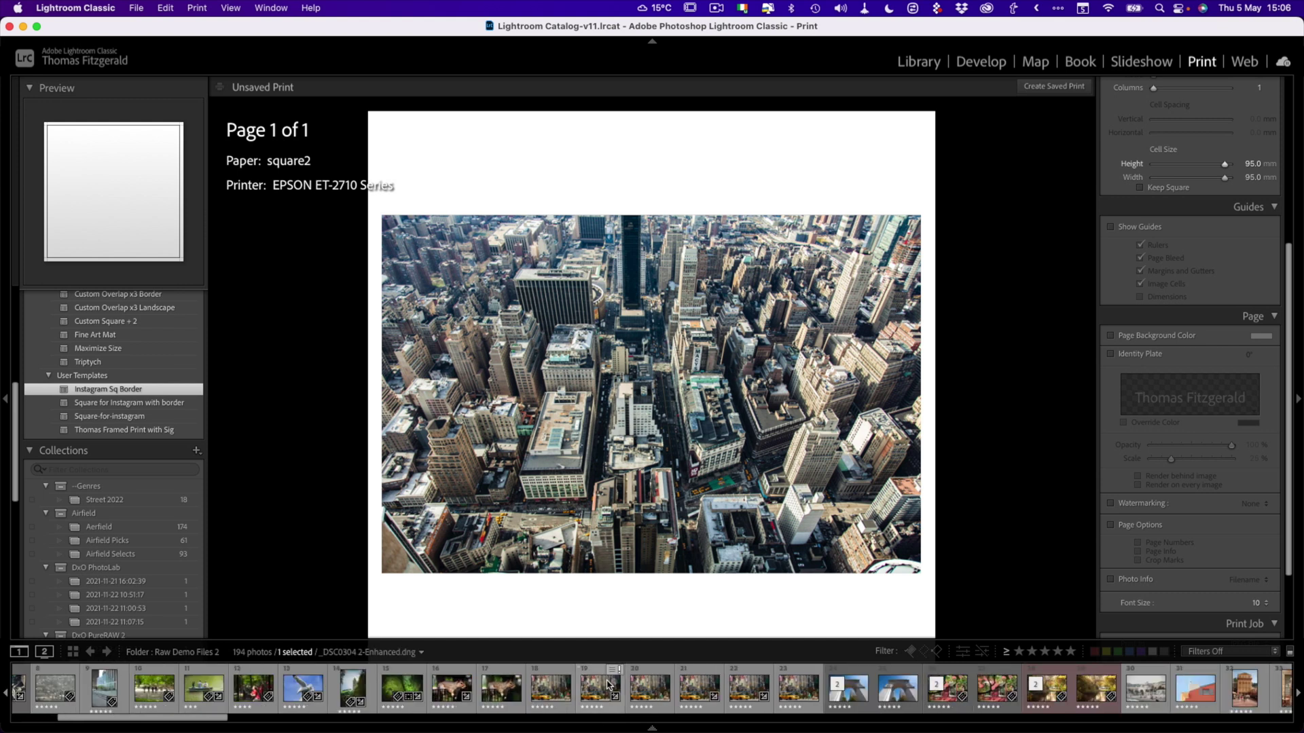
scroll(608, 684, "right", 4)
left_click(1117, 689)
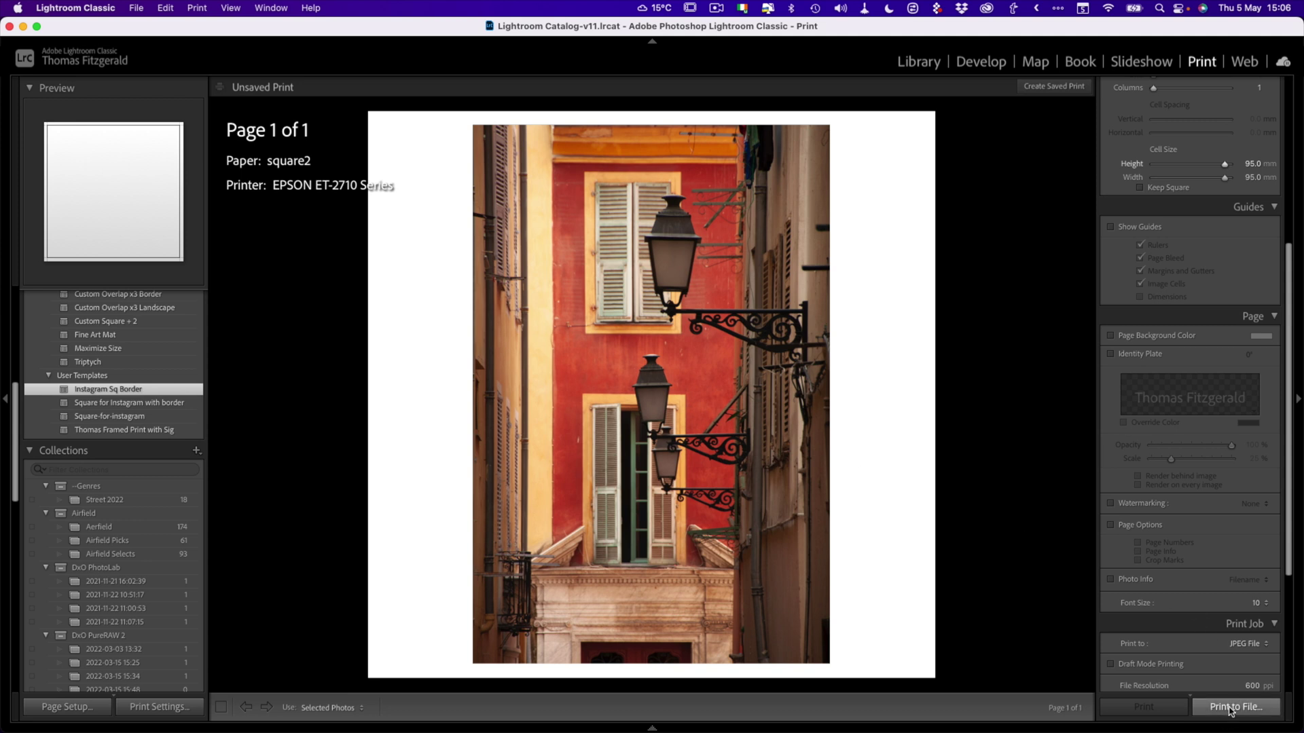
Save the JPEG into a new 'instagram' folder created inside TFP.
left_click(662, 209)
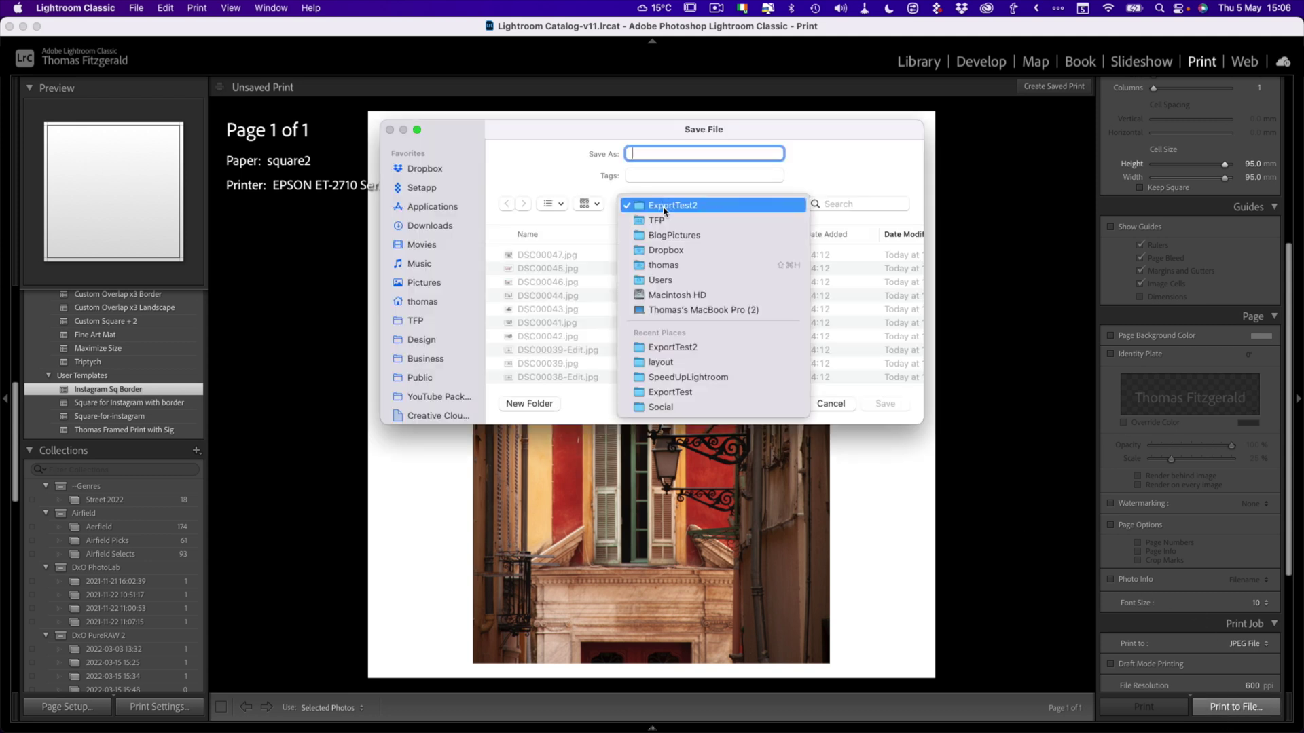
left_click(662, 221)
left_click(529, 403)
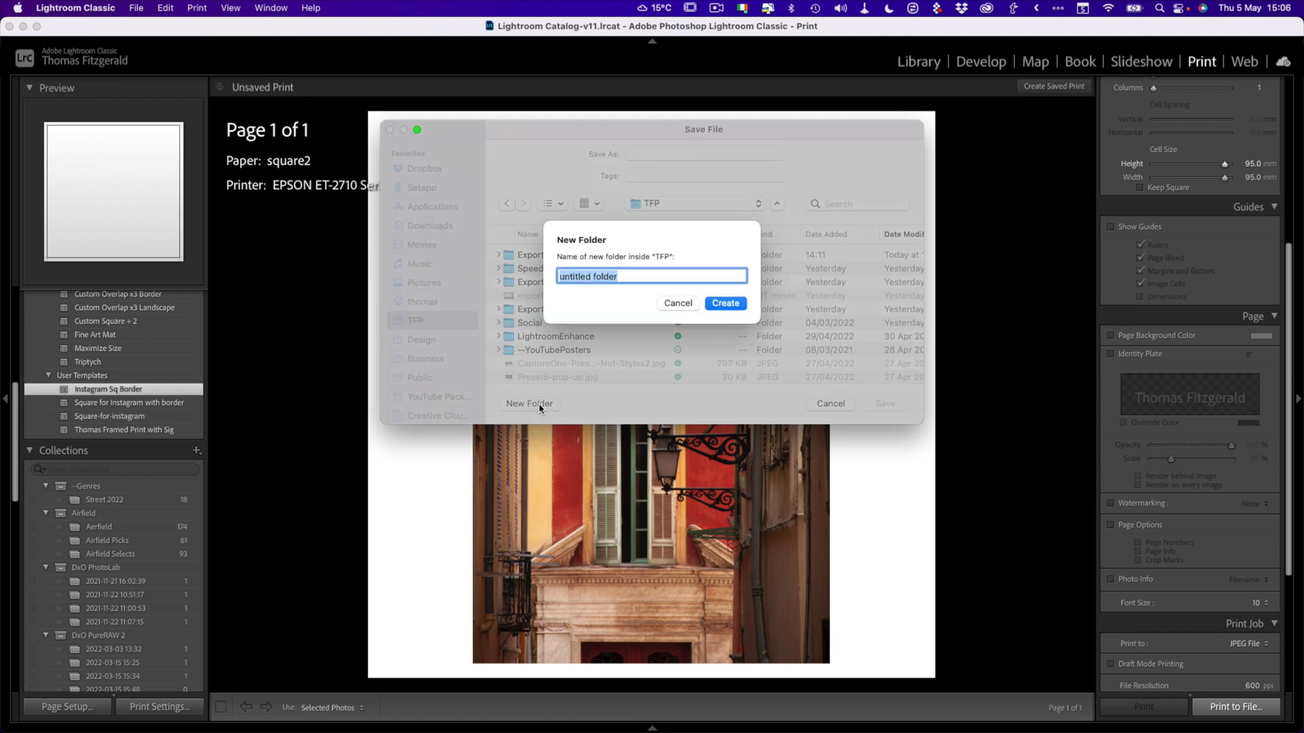
key("BackSpace")
left_click(735, 303)
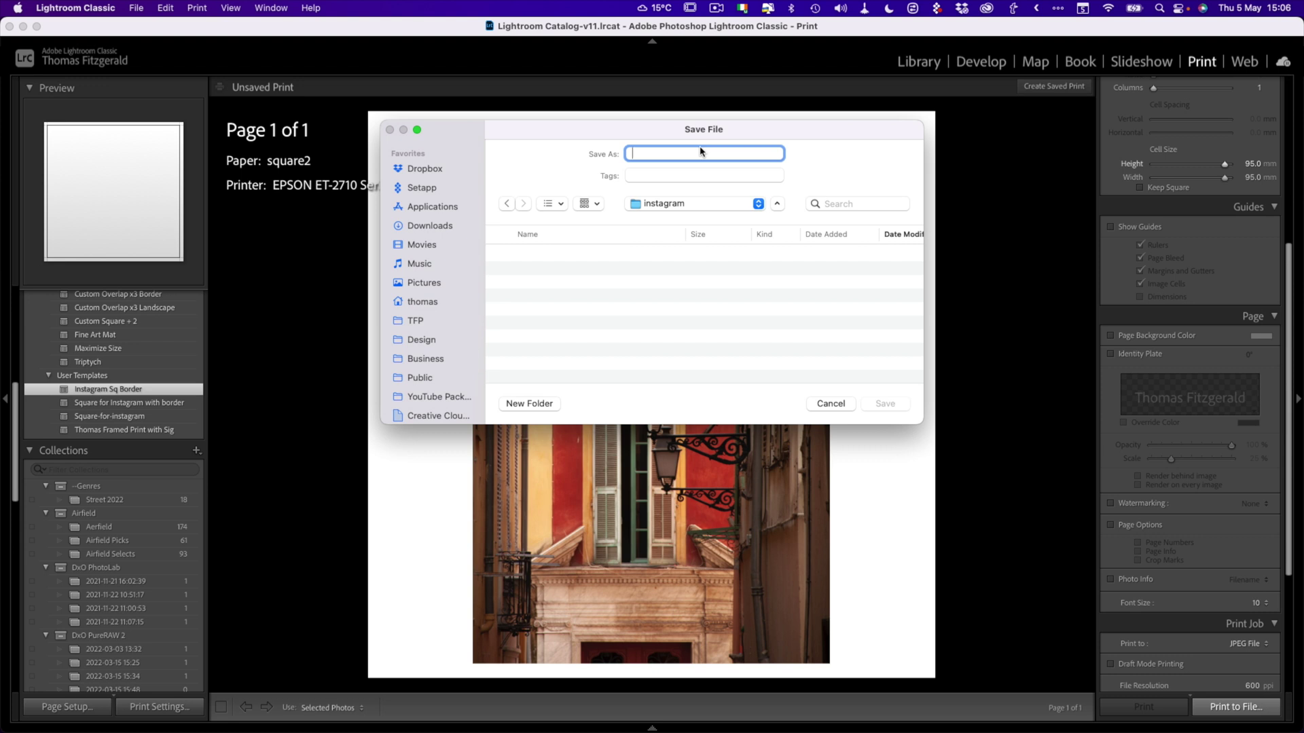
key("Return")
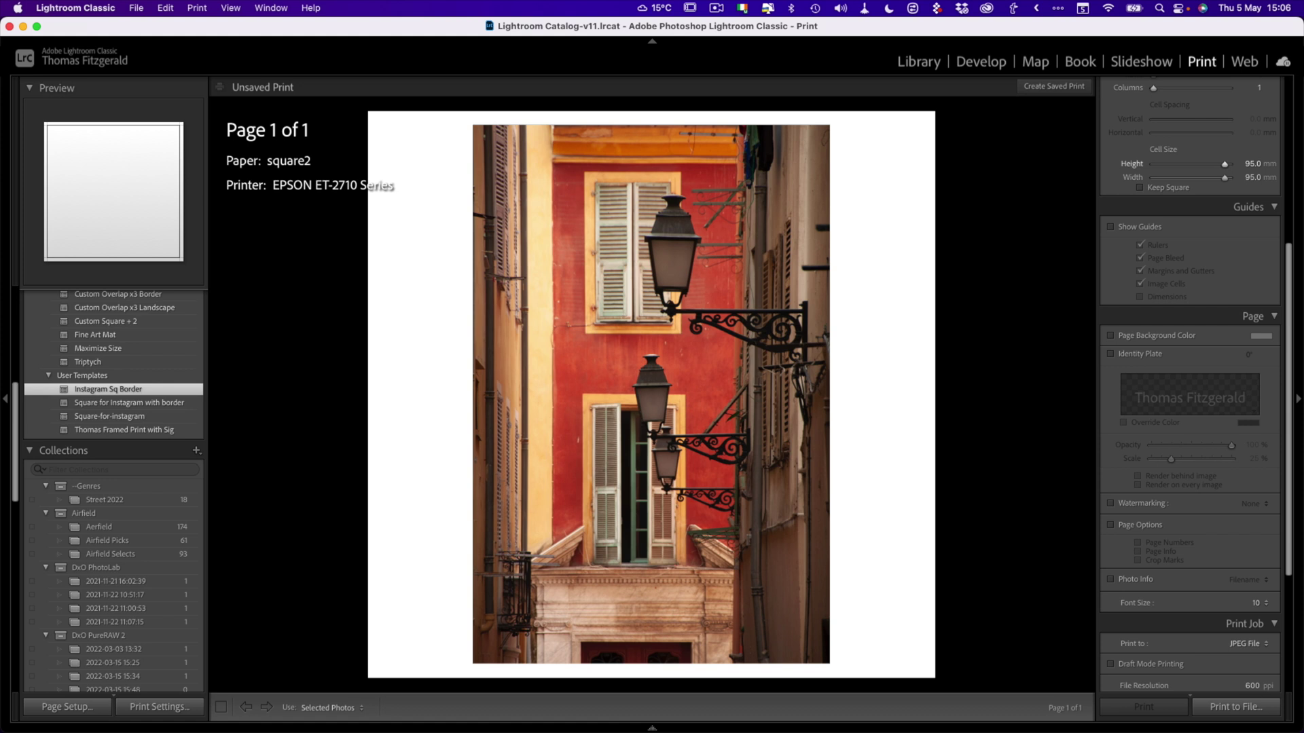
Switch from Lightroom Classic to Finder with Cmd+Tab.
key("super+Tab")
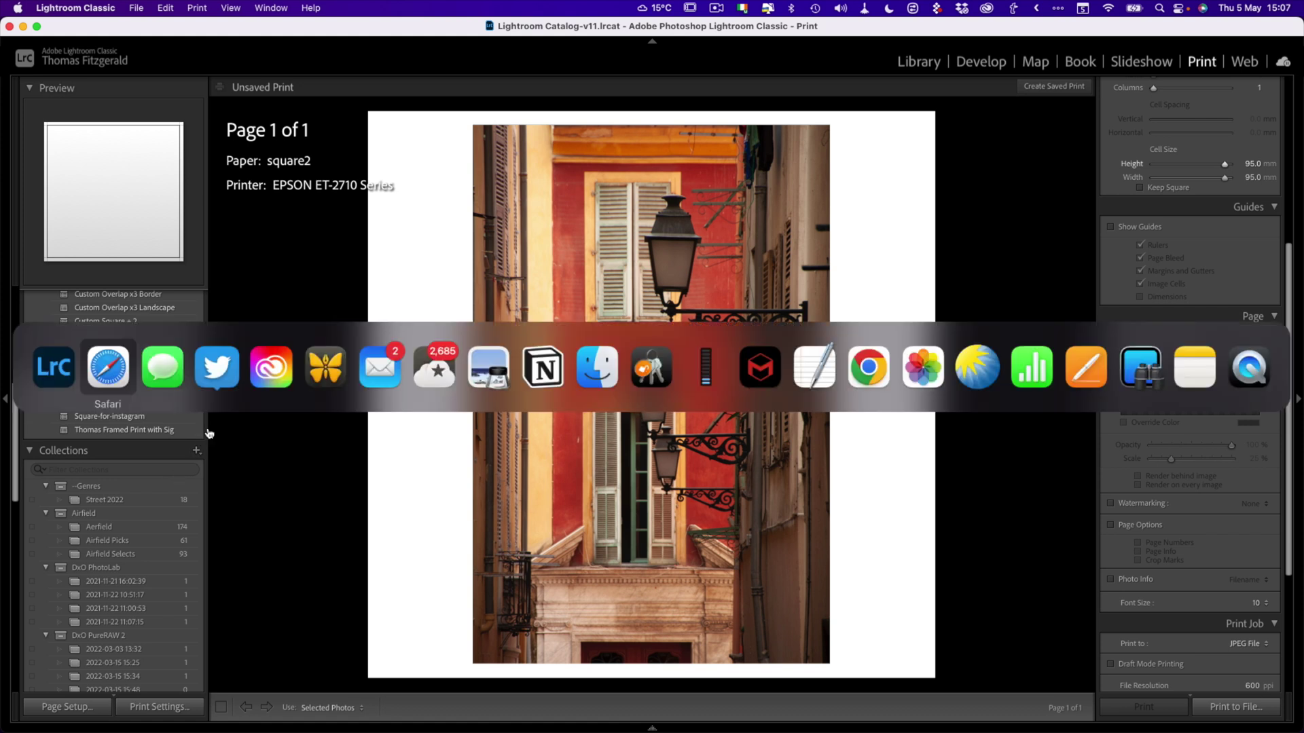
left_click(597, 366)
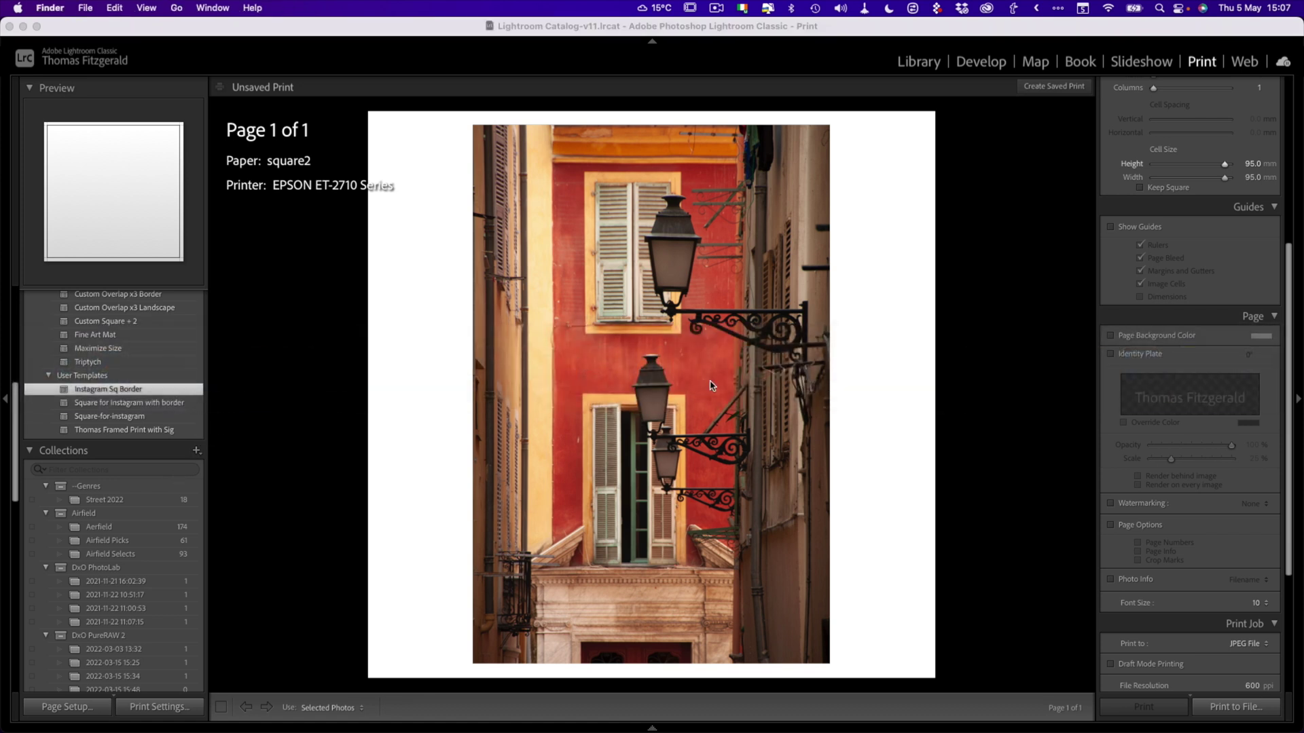